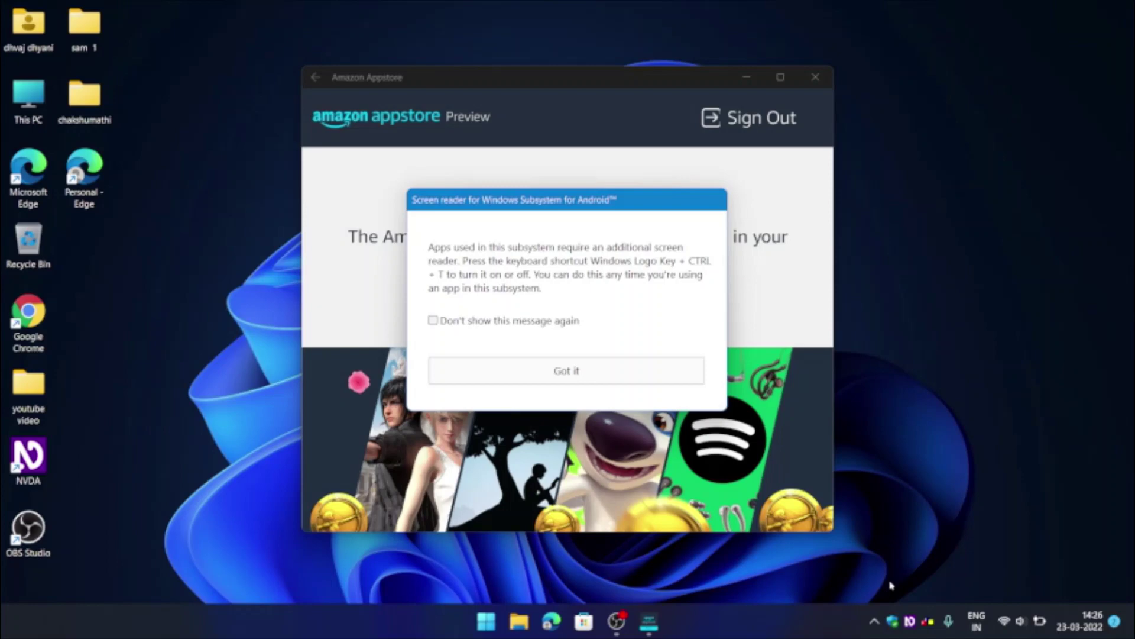
Dismiss the subsystem screen reader notice with "Don't show this message again" enabled.
key(Tab)
key(shift+Tab)
key(Tab)
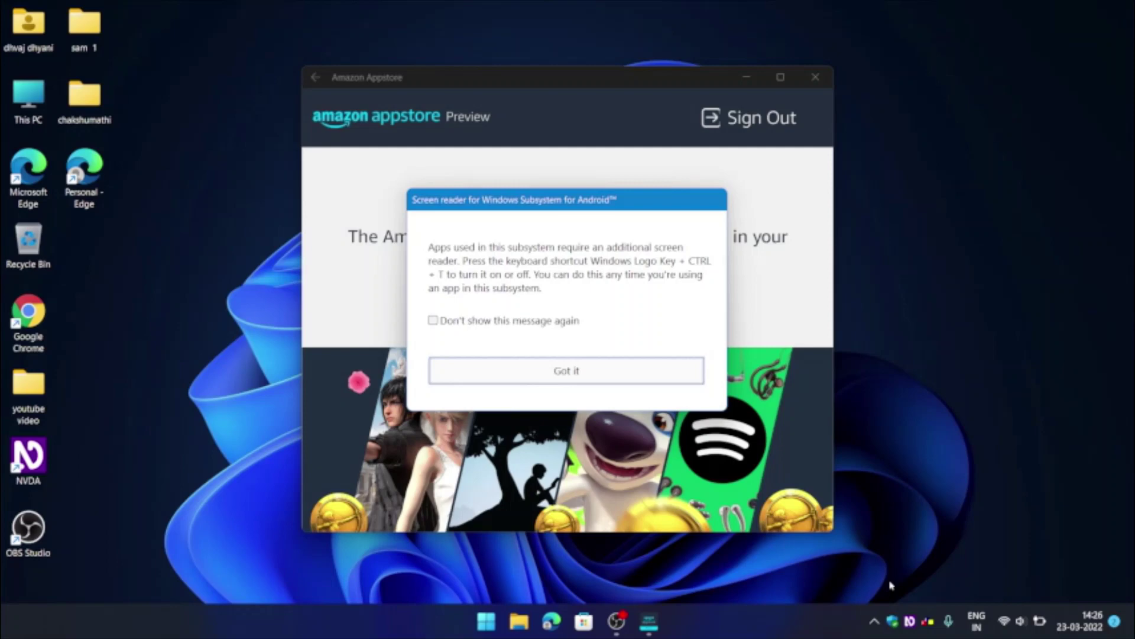
key(Tab)
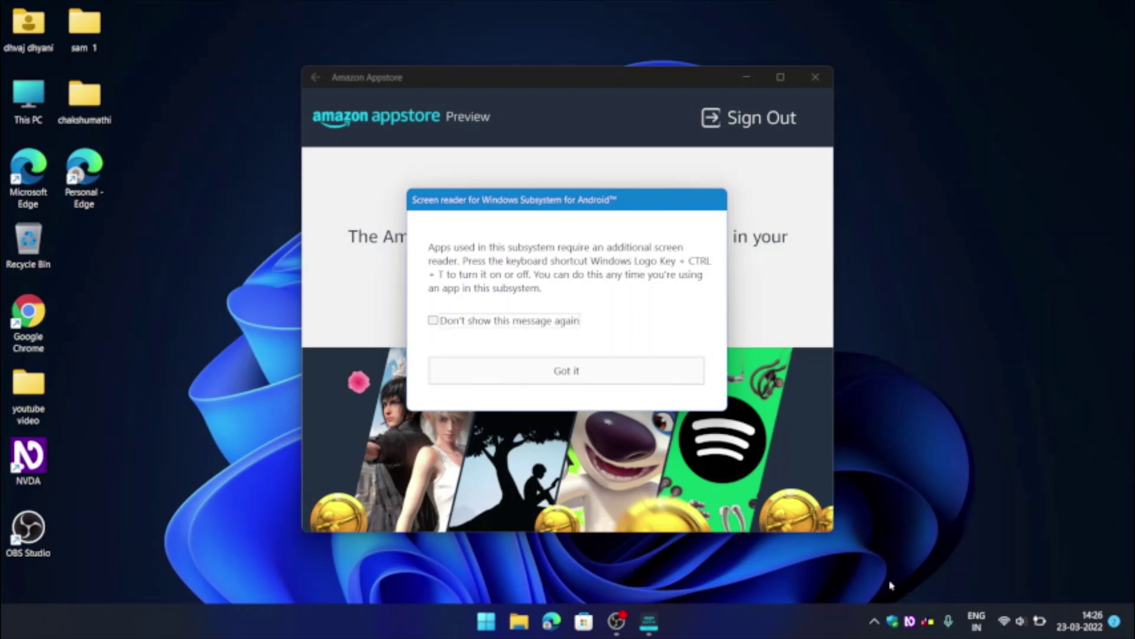
key(space)
key(Tab)
key(Return)
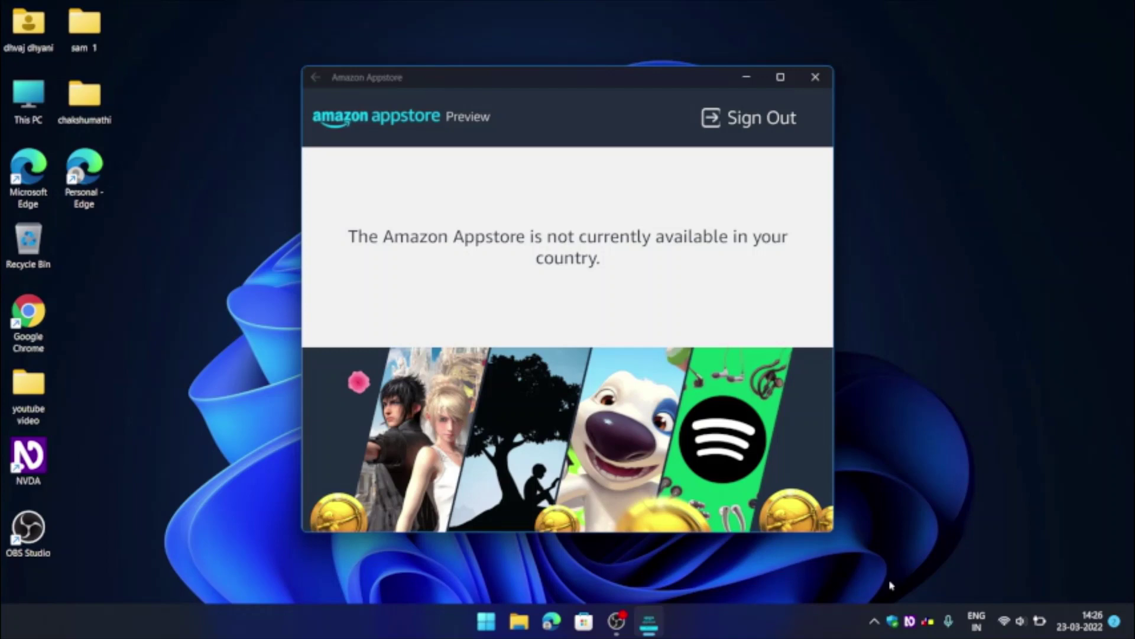
Exit NVDA and read the Appstore availability message and the Sign Out control with the subsystem screen reader.
key(insert+q)
key(Return)
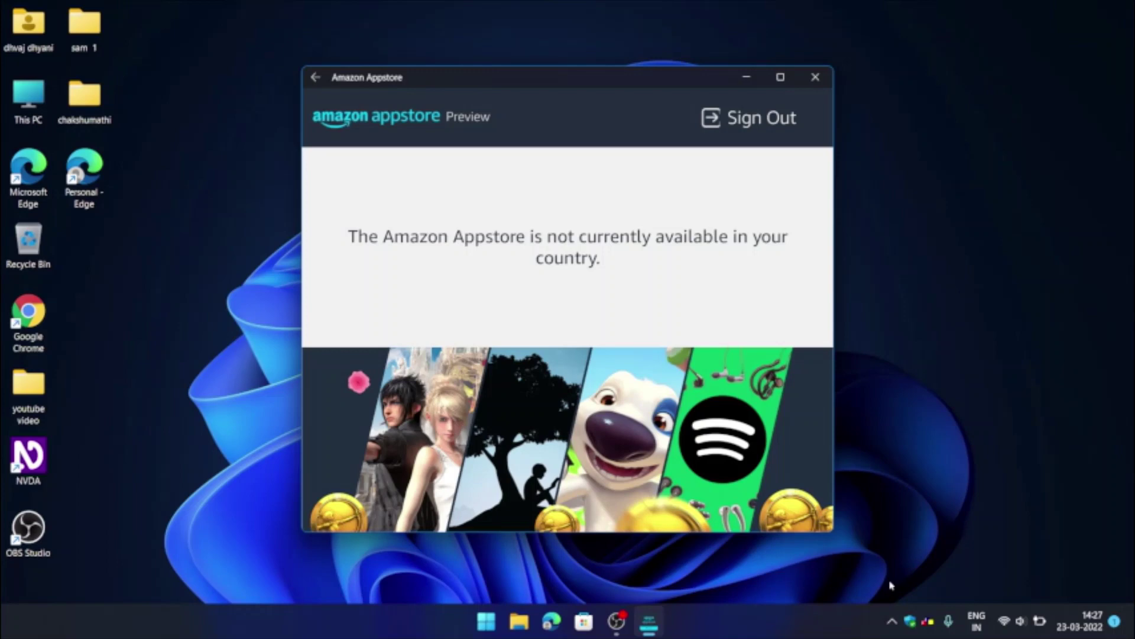
key(Tab)
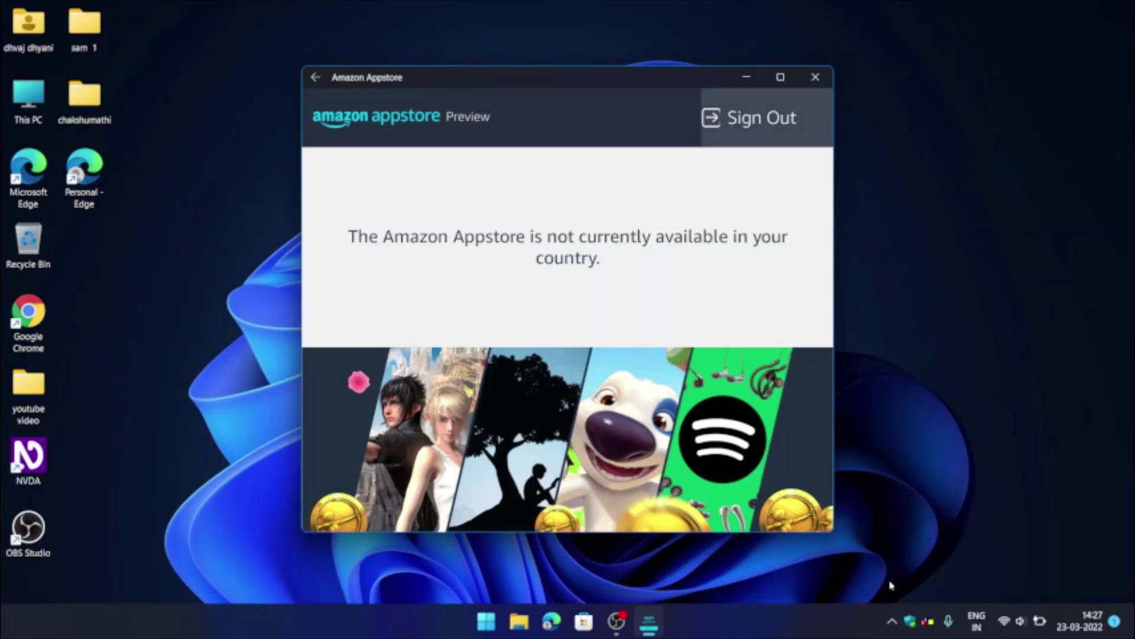
key(Down)
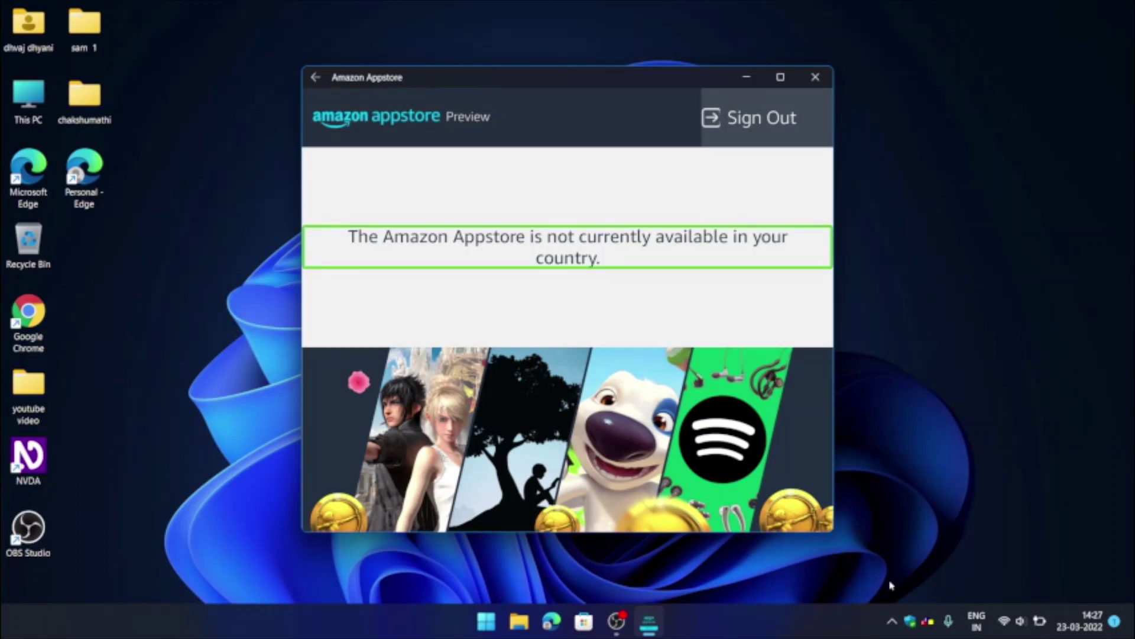
key(Up)
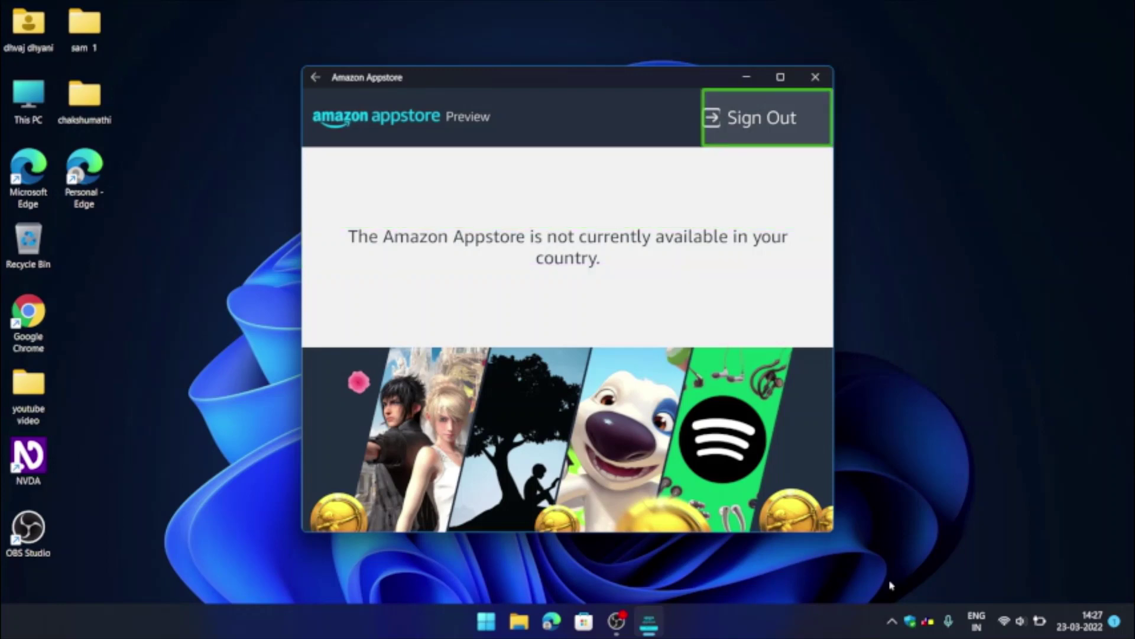
key(Down)
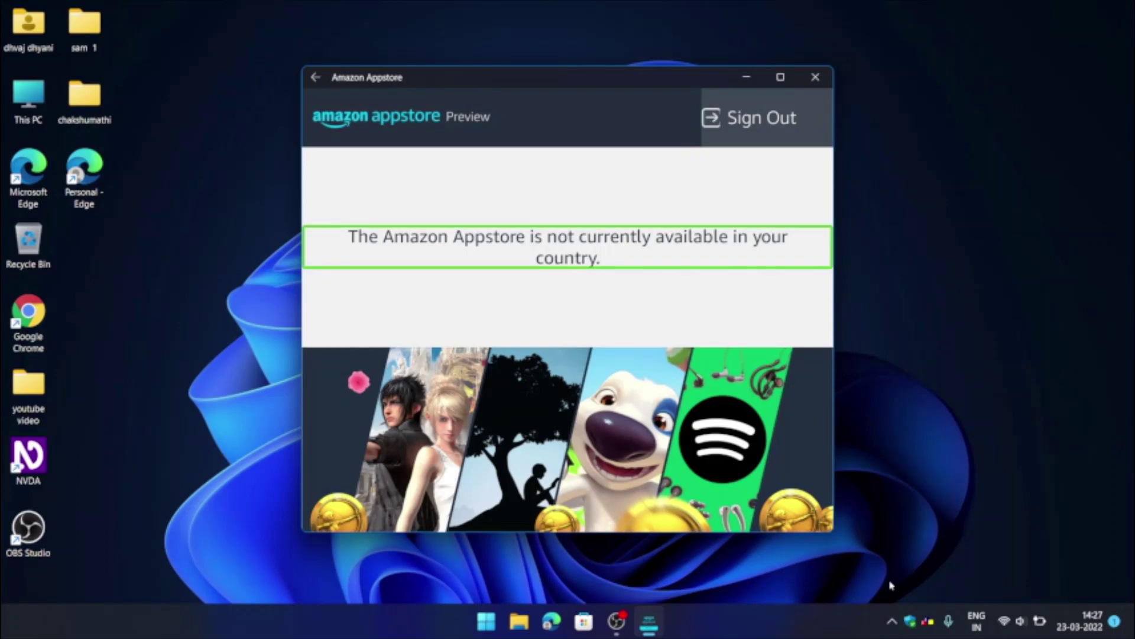
key(Up)
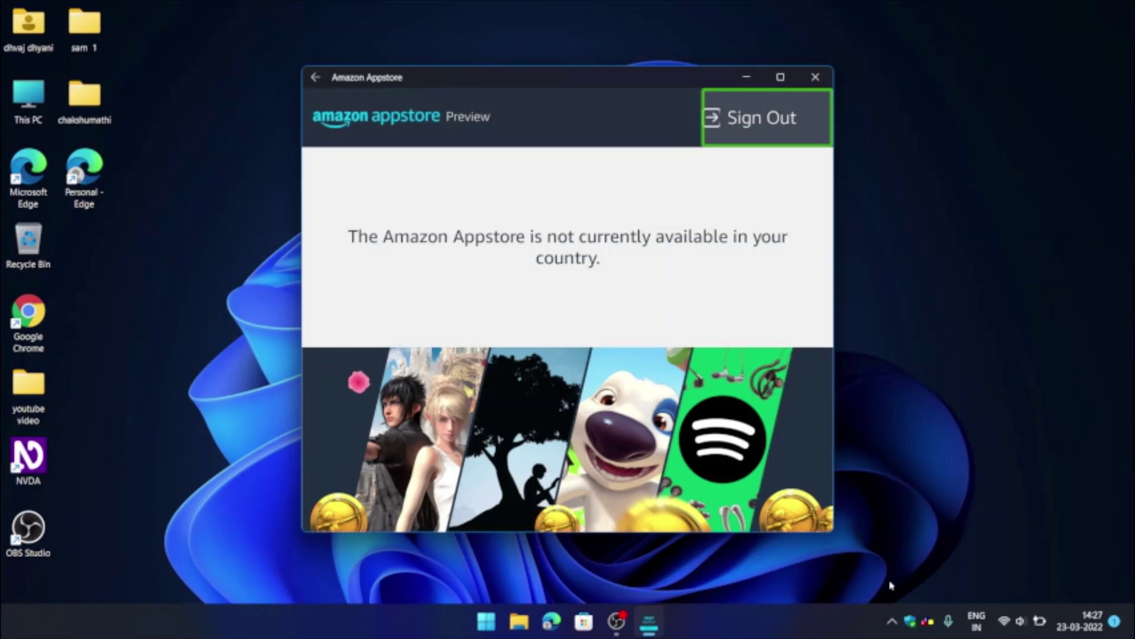
Bring up the sign-out confirmation, examine its options with the screen reader, and cancel the sign-out.
key(Return)
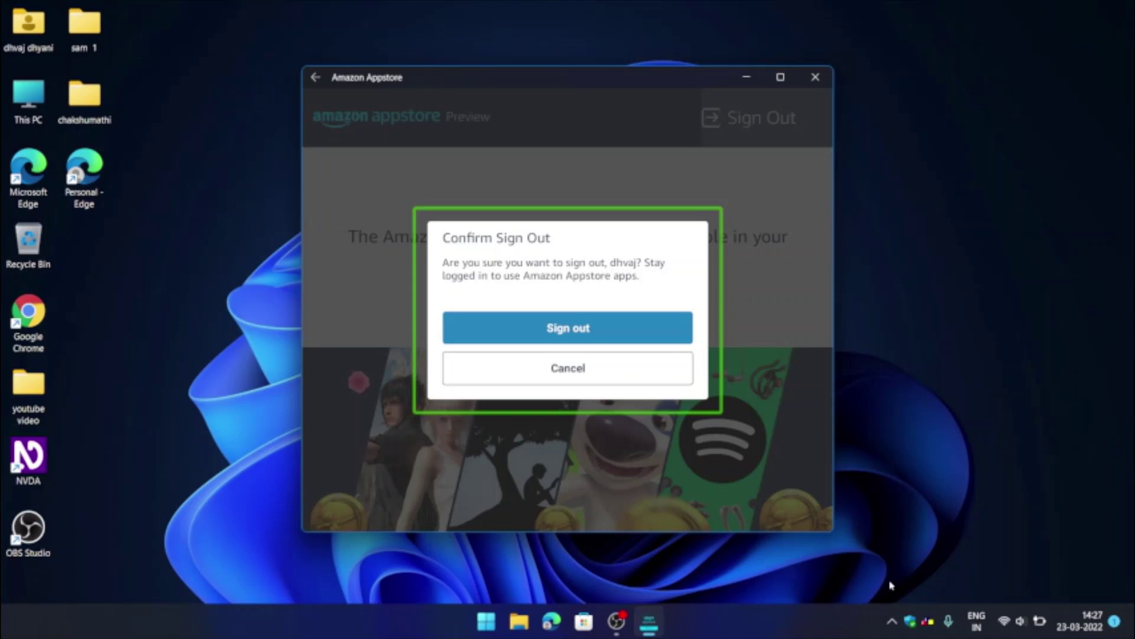
key(Tab)
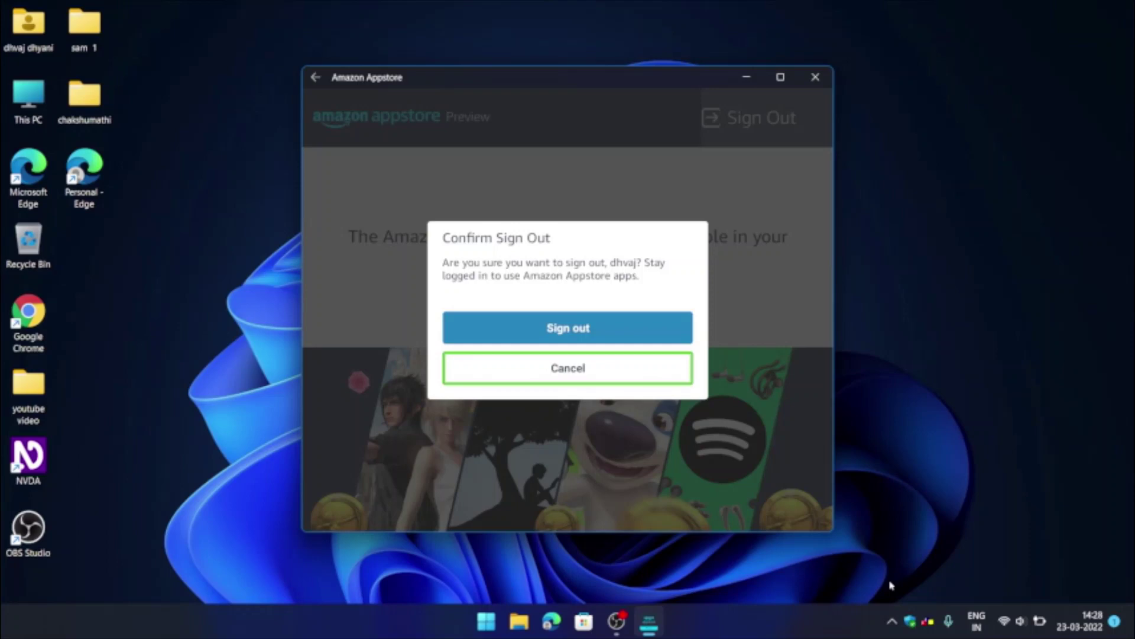
key(shift+Tab)
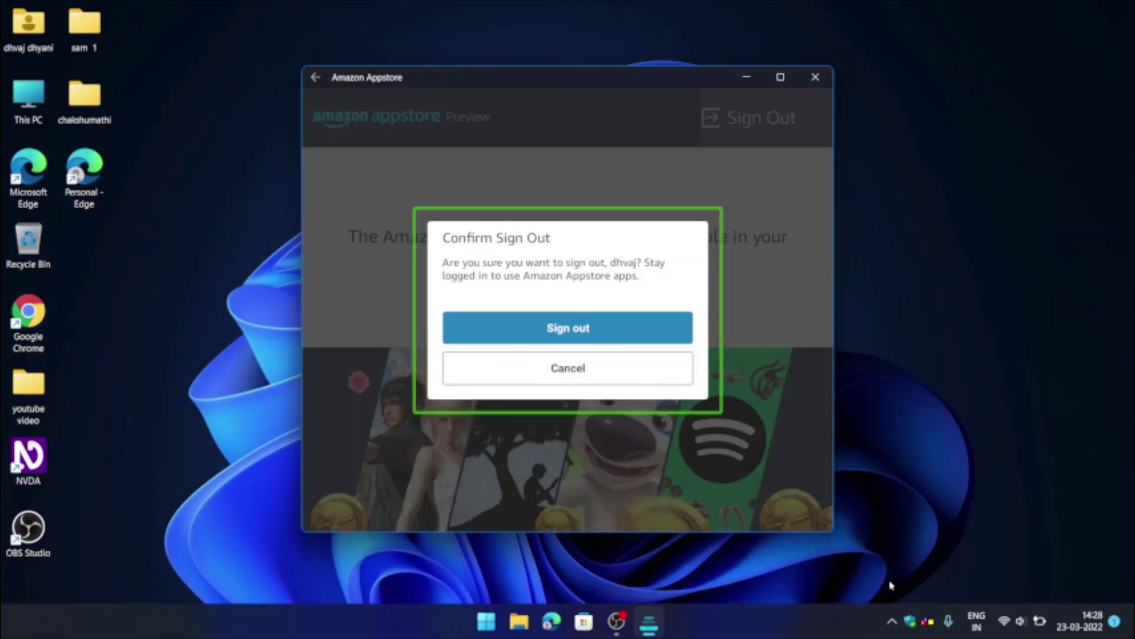
key(Tab)
key(shift+Tab)
key(Tab)
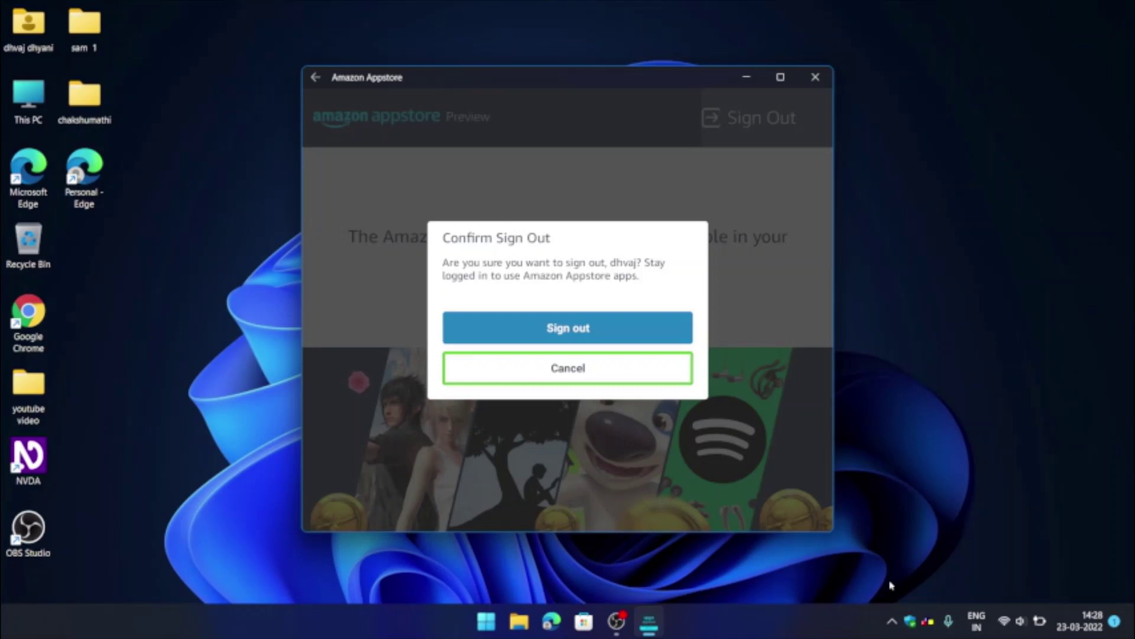
key(Return)
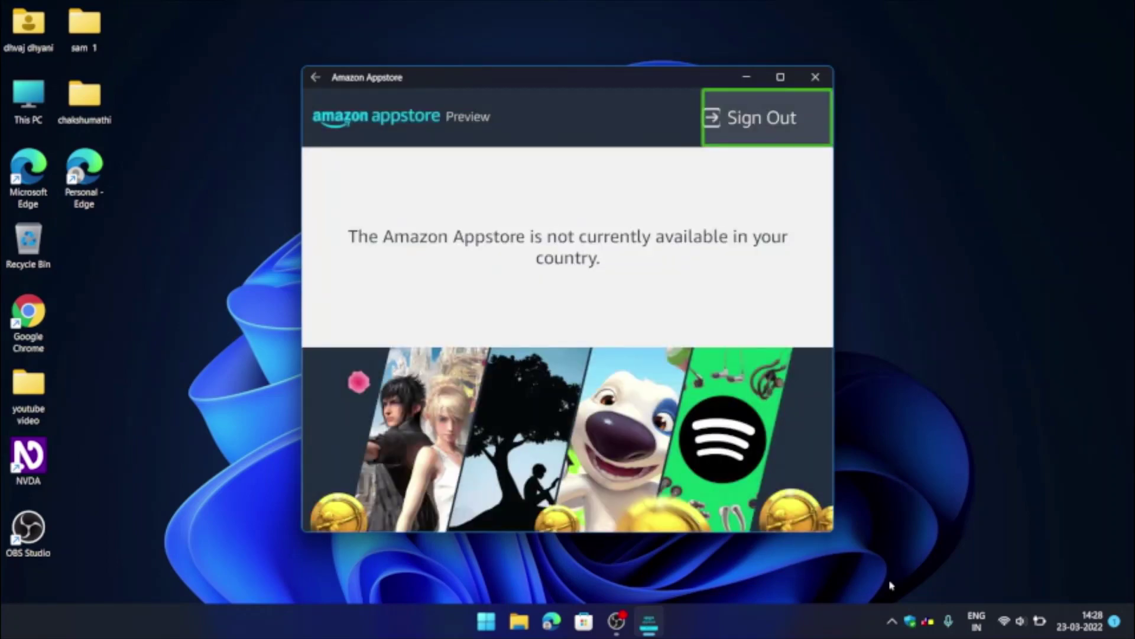
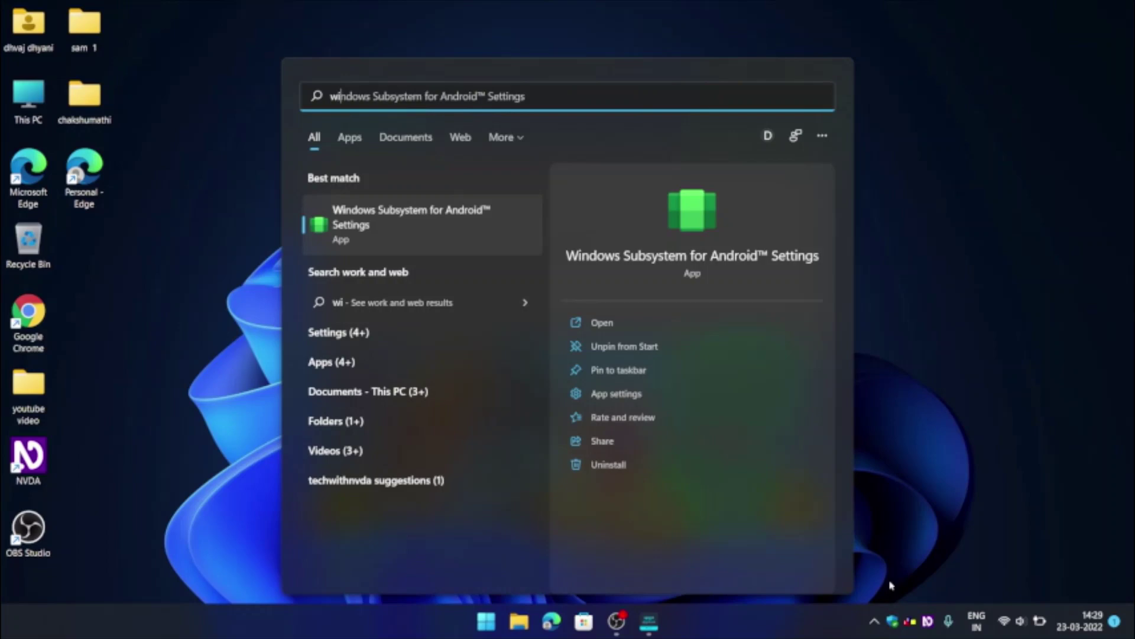
Open Windows Subsystem for Android Settings and go to its developer settings from the Developer mode section.
key(Return)
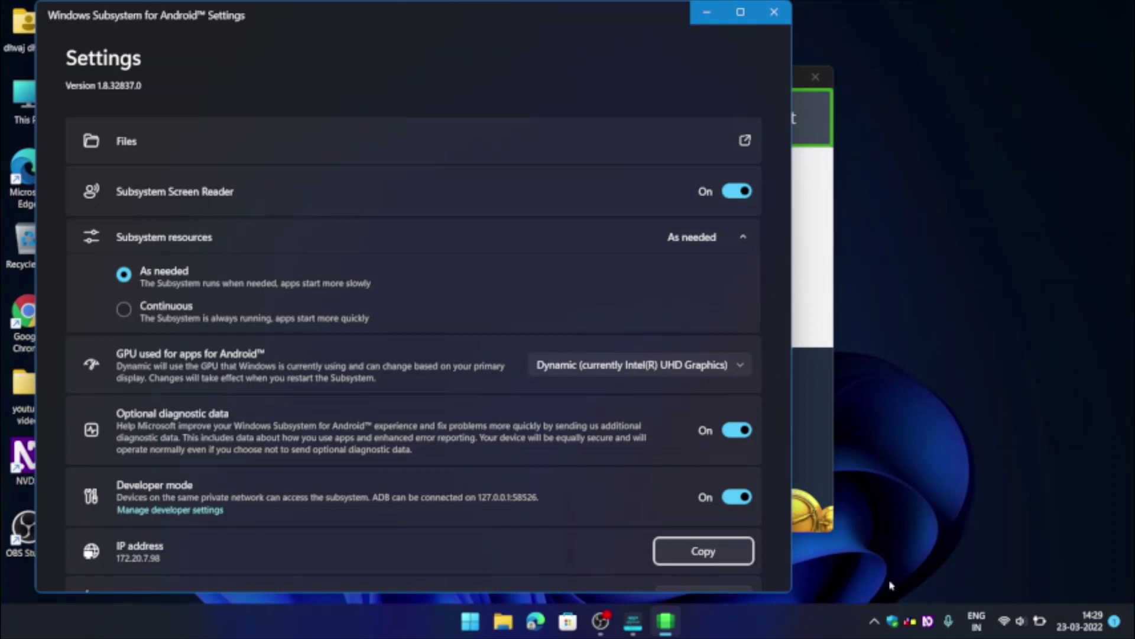
key(shift+Tab)
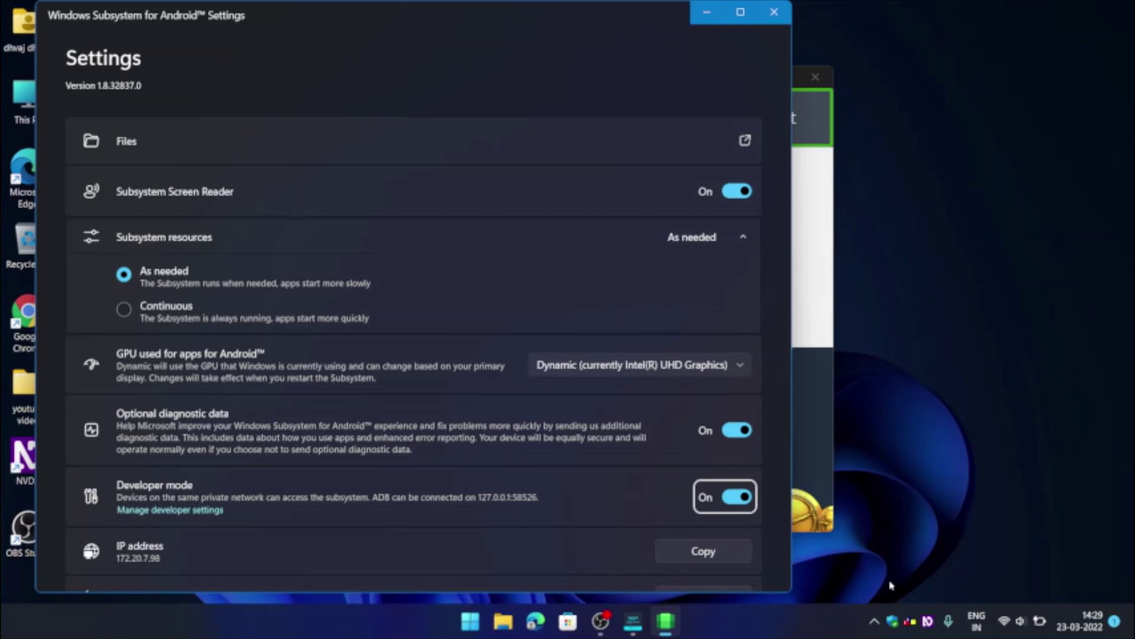
key(Tab)
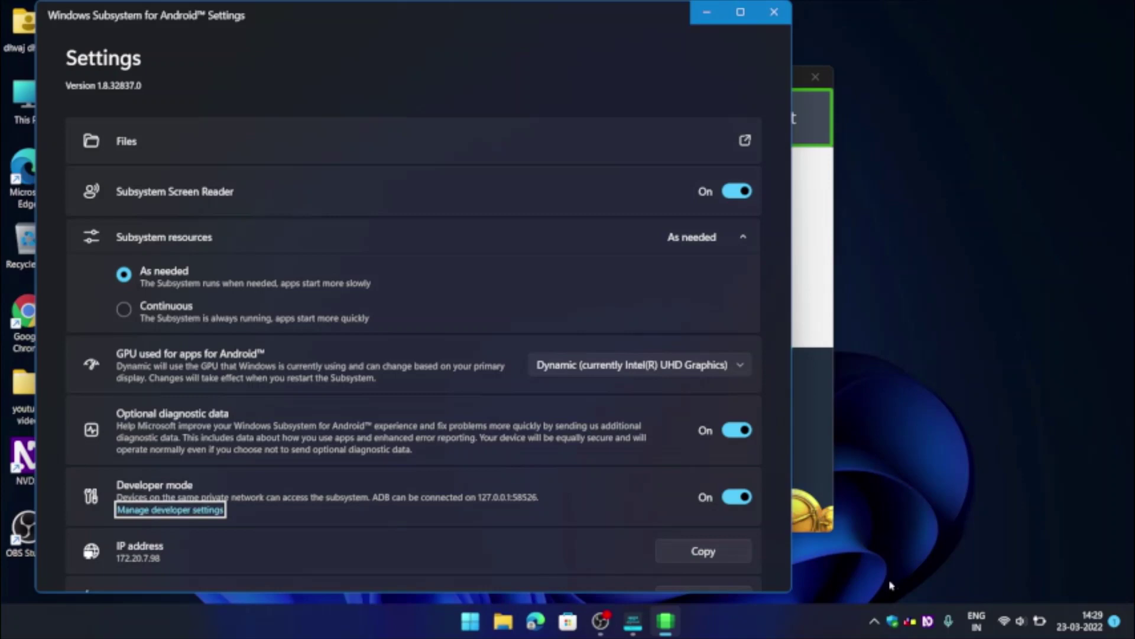
key(Return)
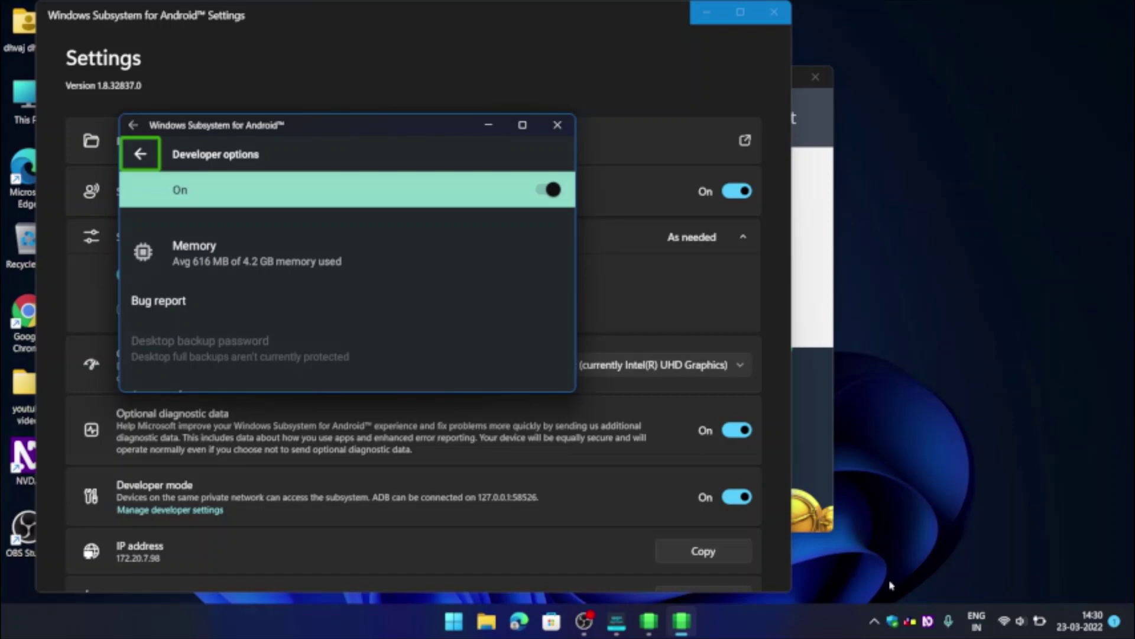
Review the developer options from Memory through Picture color mode, switching Picture color mode on and back off.
key(Tab)
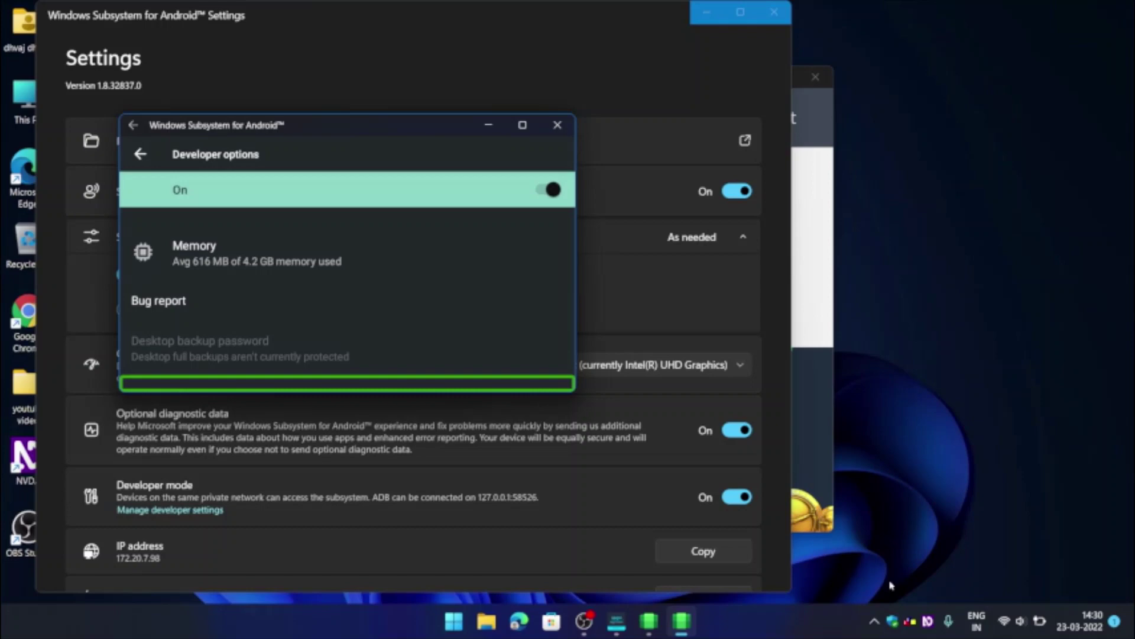
key(Tab)
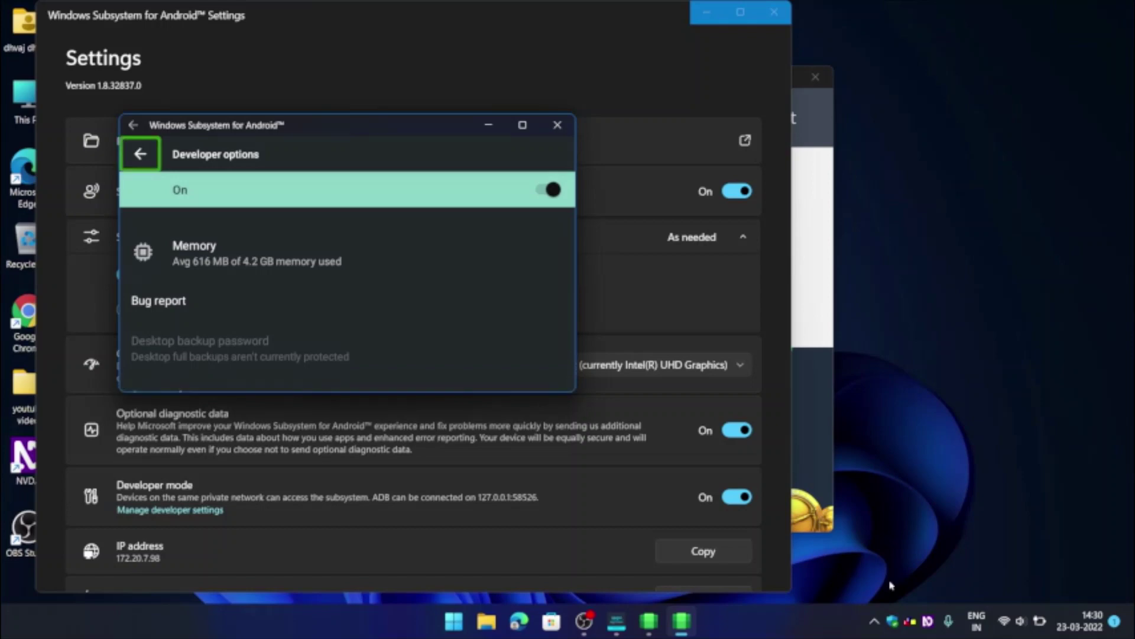
key(Tab)
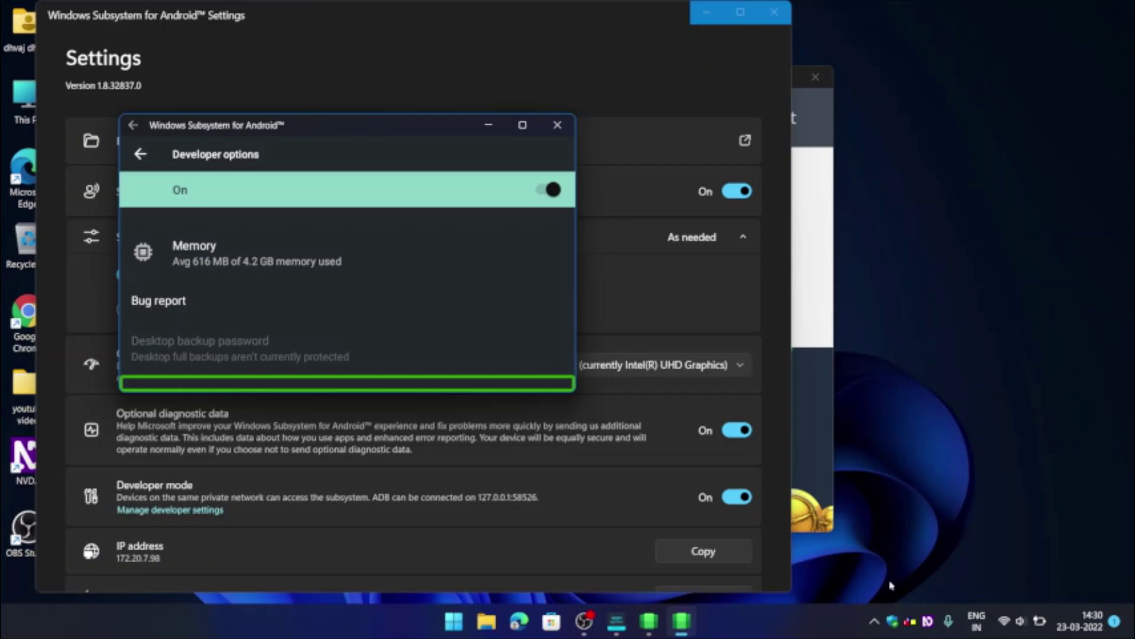
key(Tab)
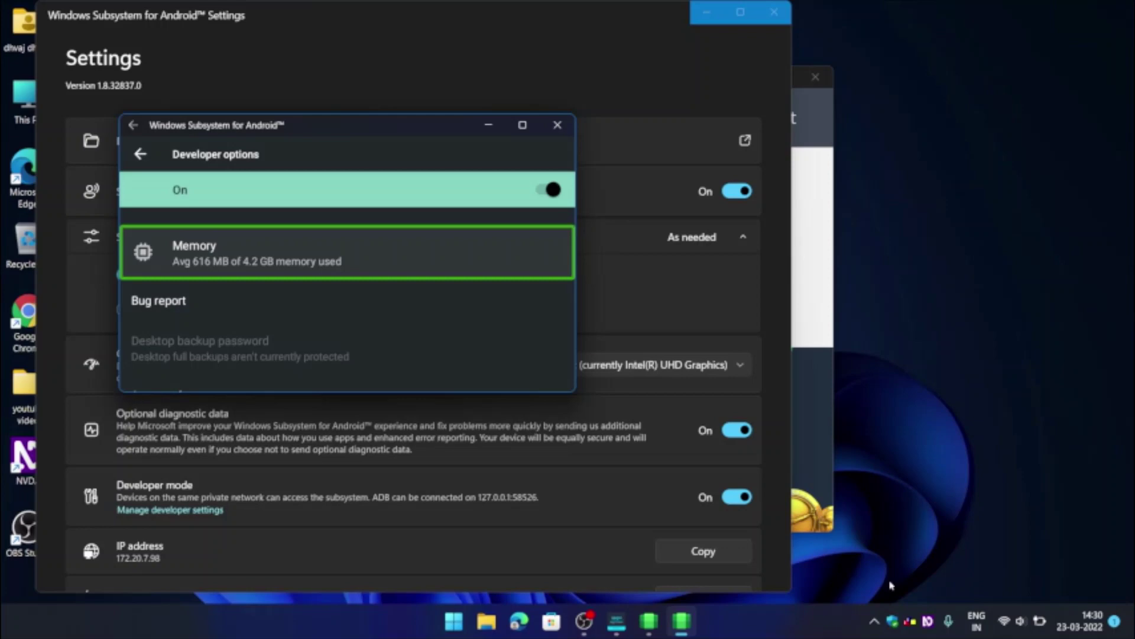
key(Down)
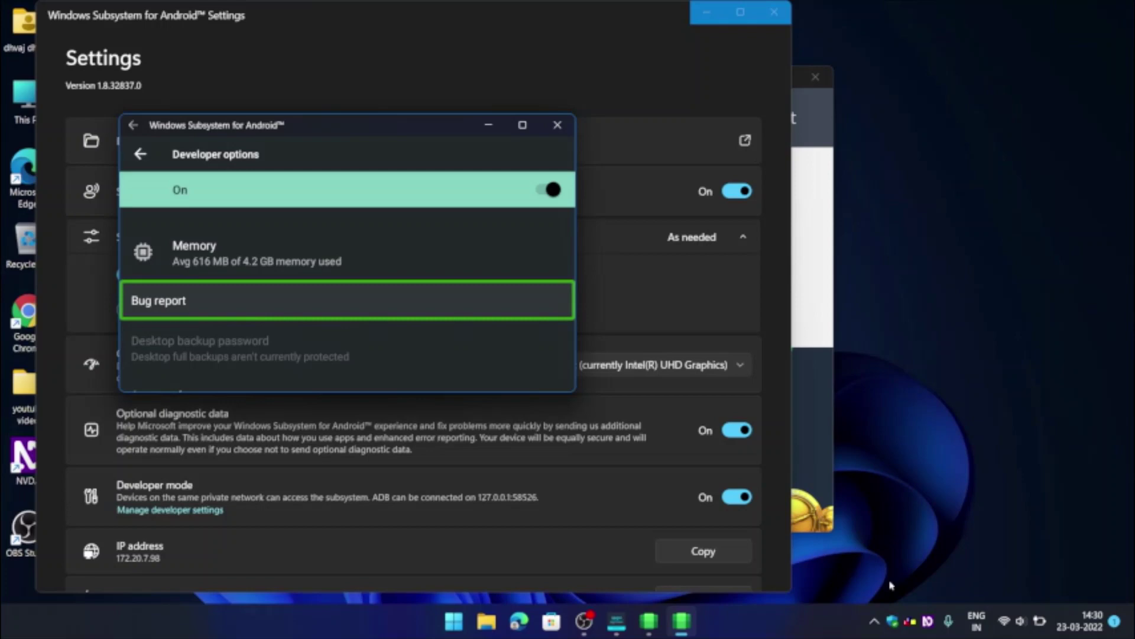
key(Down)
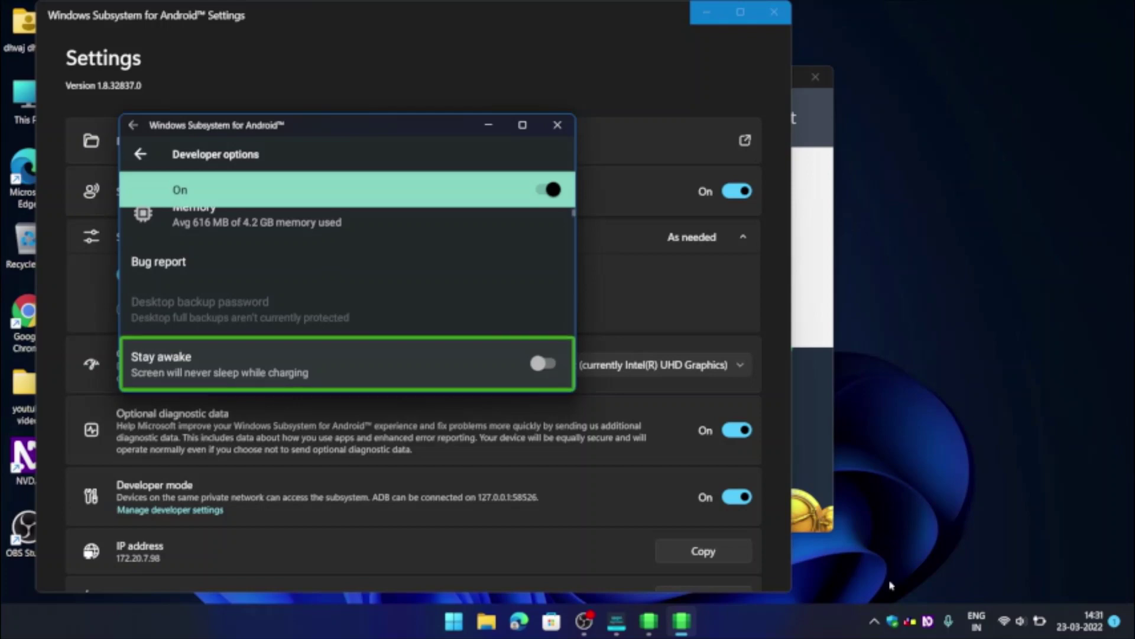
key(Down)
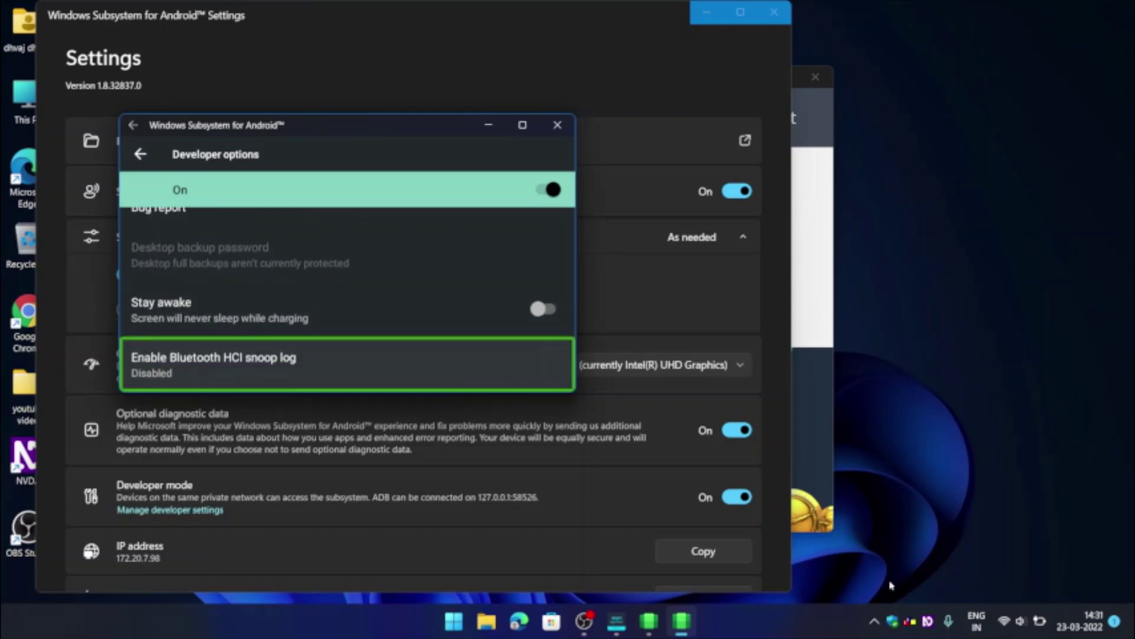
key(Down)
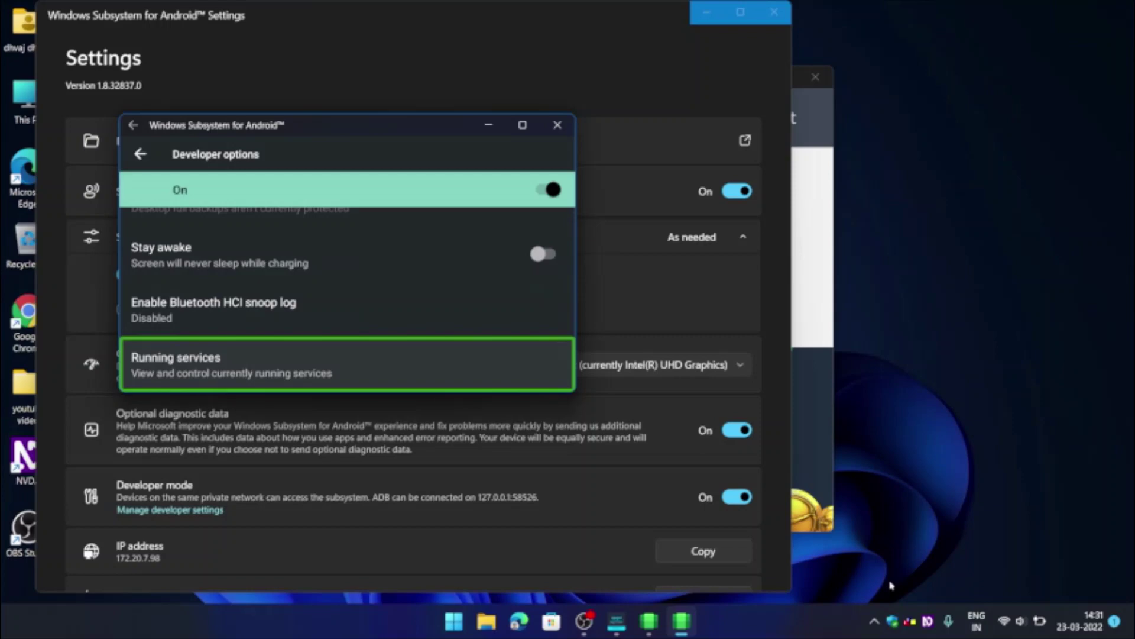
key(Down)
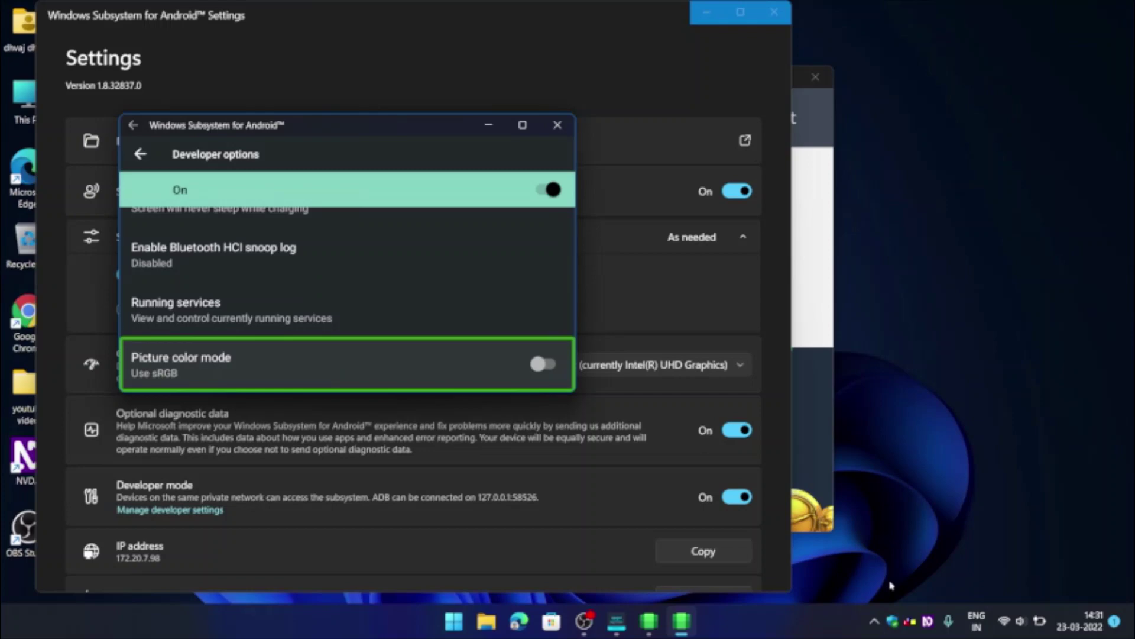
key(Return)
key(Return)
Review the developer options from WebView implementation through Automatic system updates and DSU Loader to Quick settings developer tiles.
key(Down)
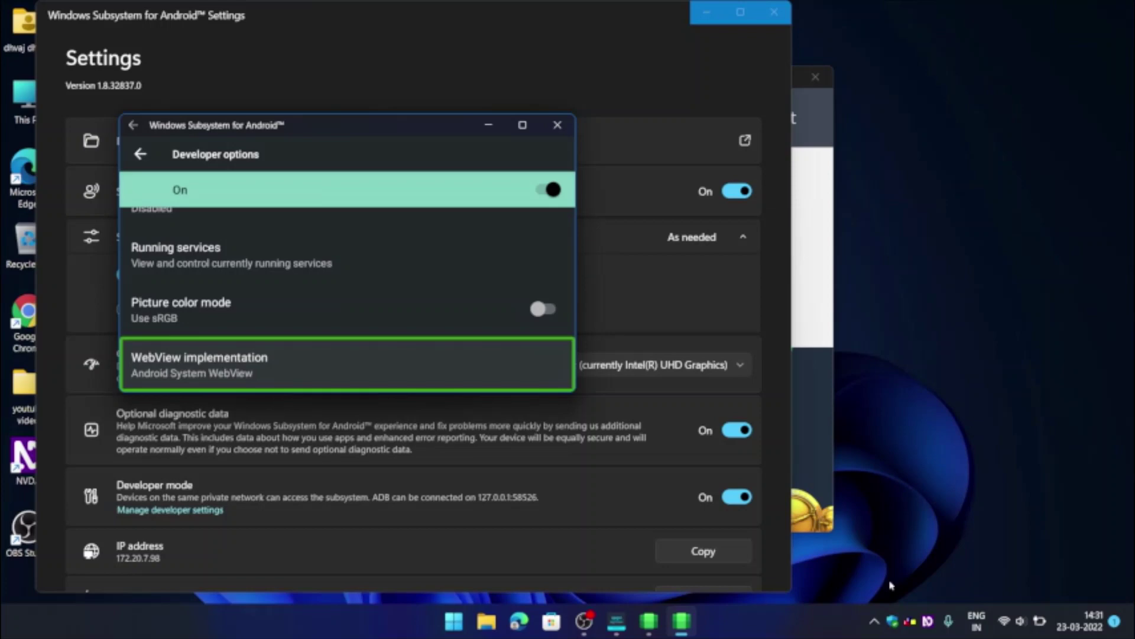
key(Down)
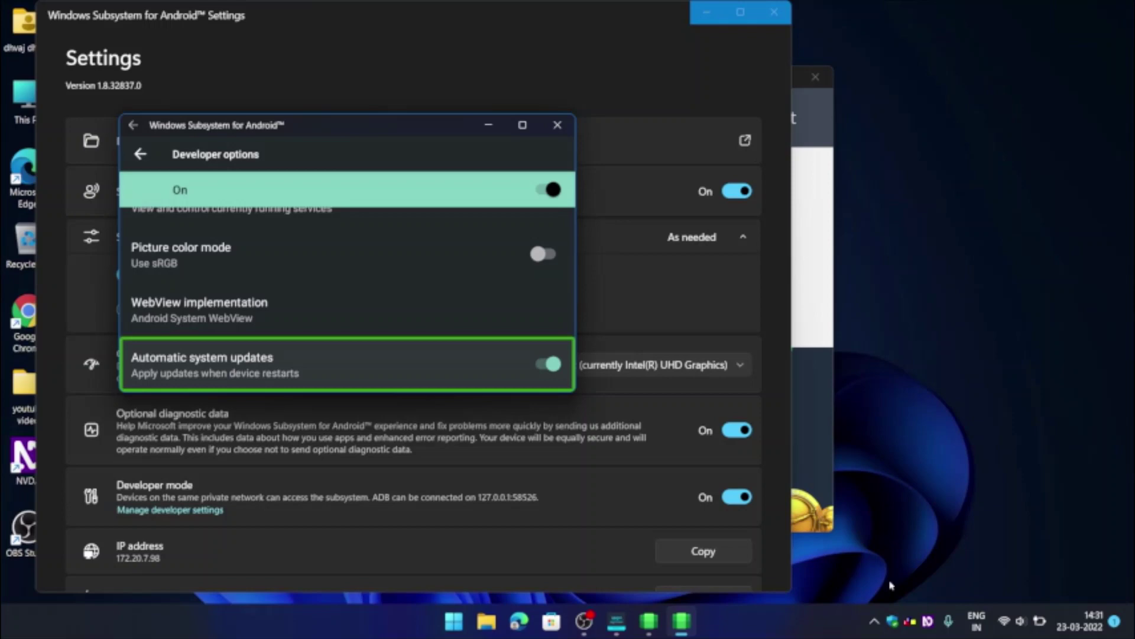
key(Down)
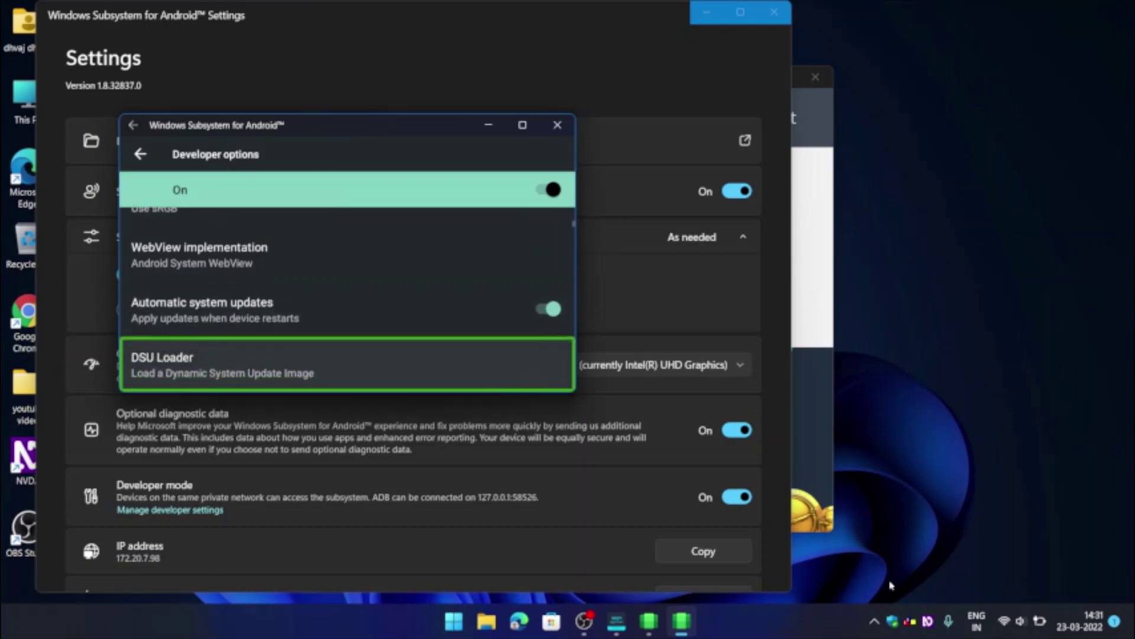
key(Down)
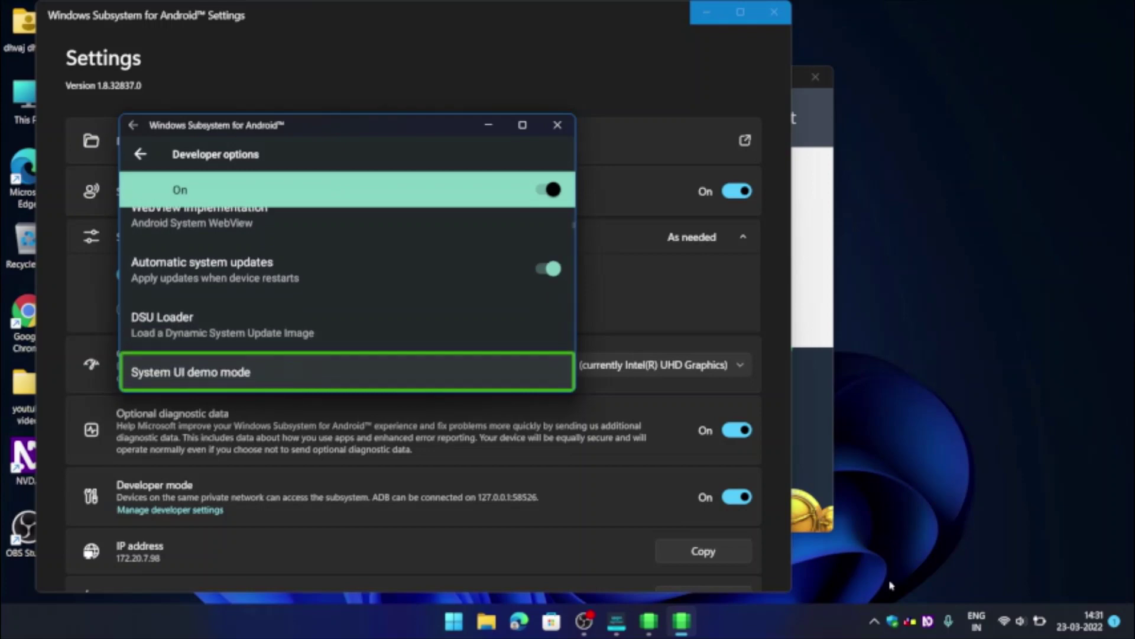
key(Down)
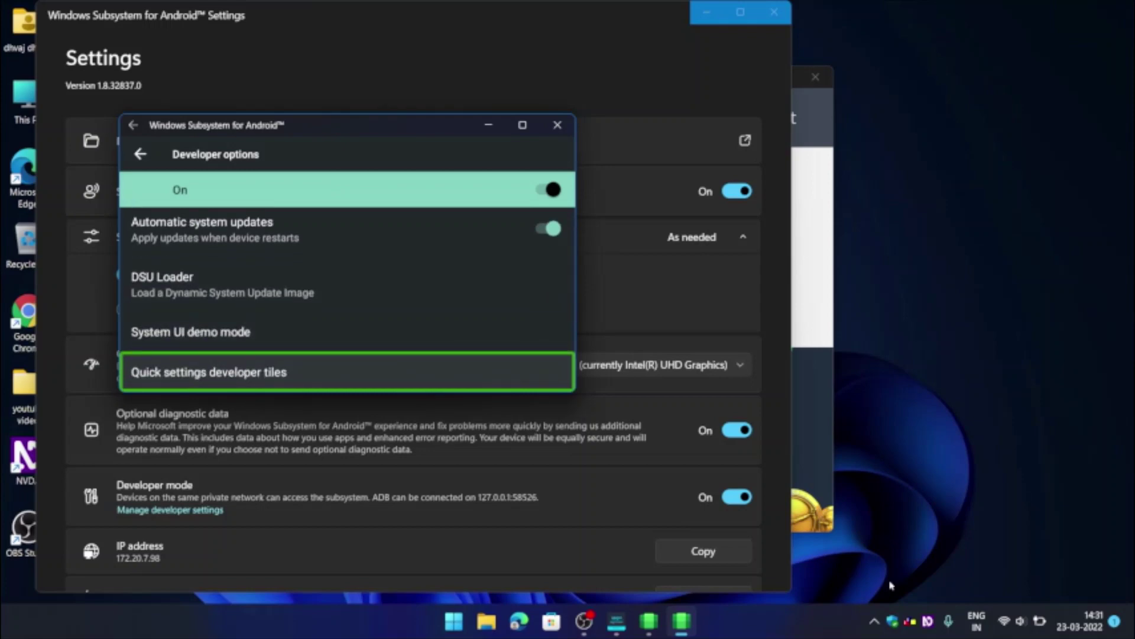
Review the debugging options from USB debugging through the Wireless debugging switch to Bug report shortcut.
key(Down)
key(Down)
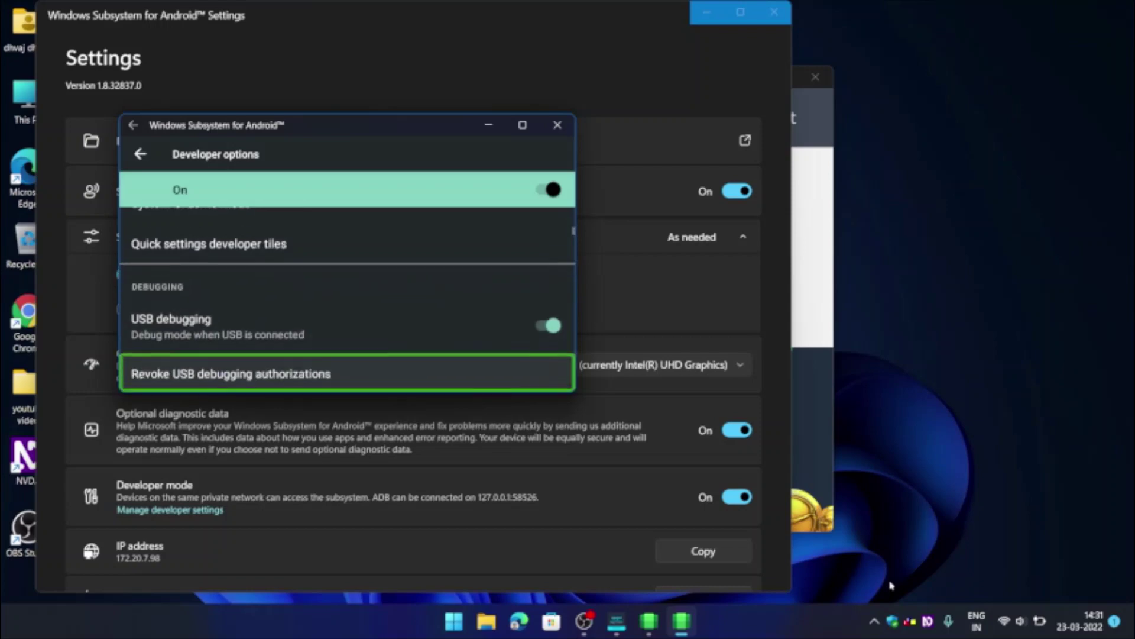
key(Down)
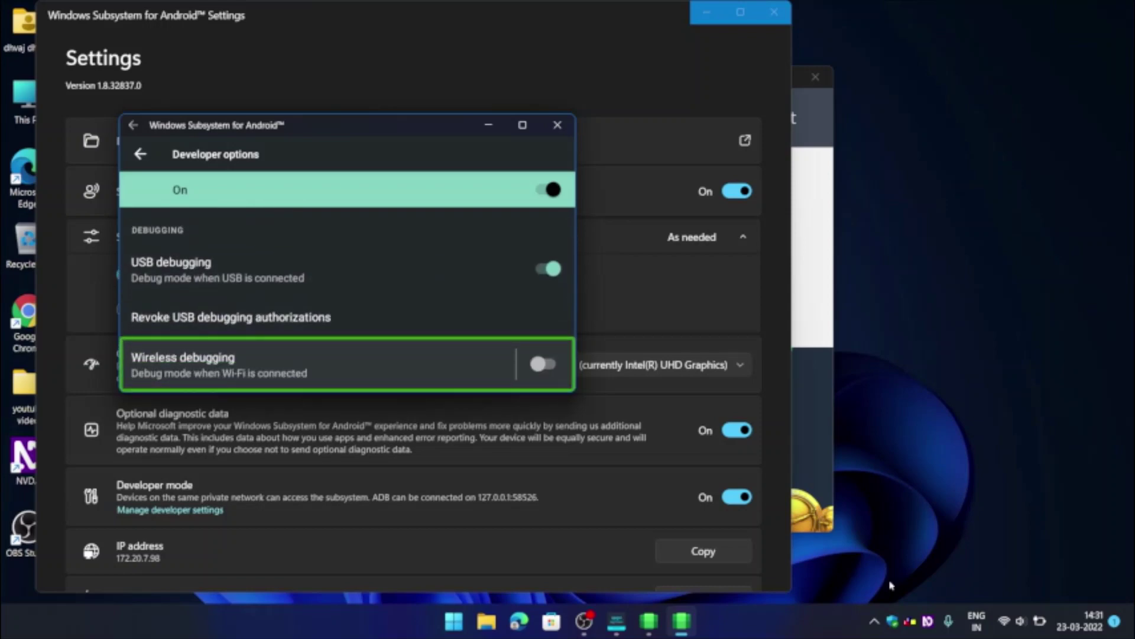
key(Right)
key(Down)
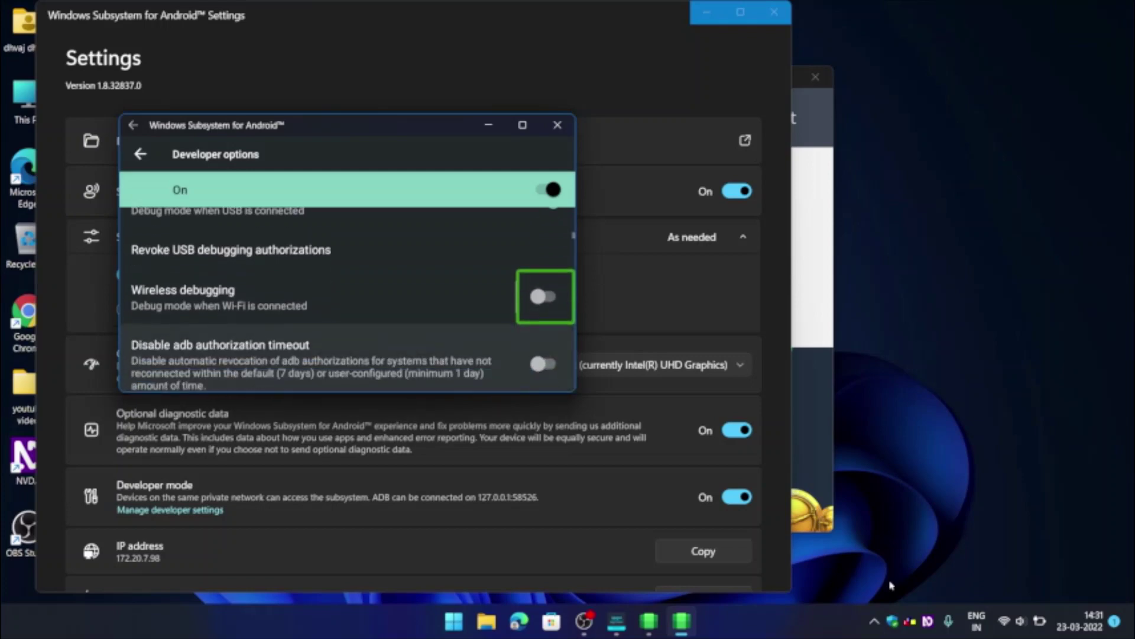
key(Down)
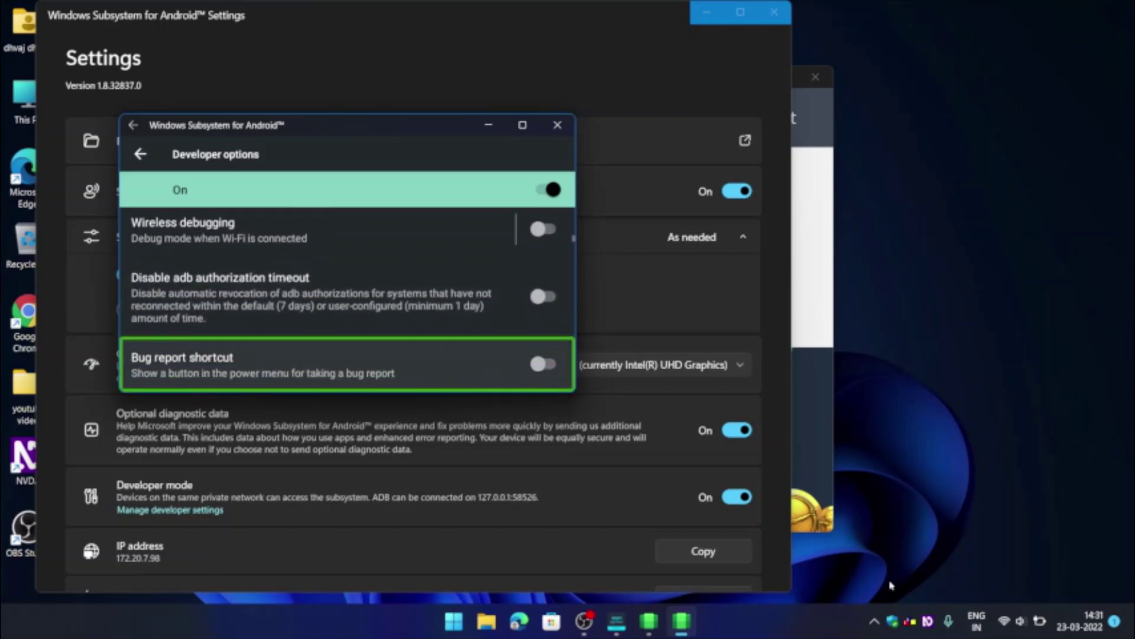
Review the debugging options from Select mock location app to Select debug app, and close the developer options window.
key(Down)
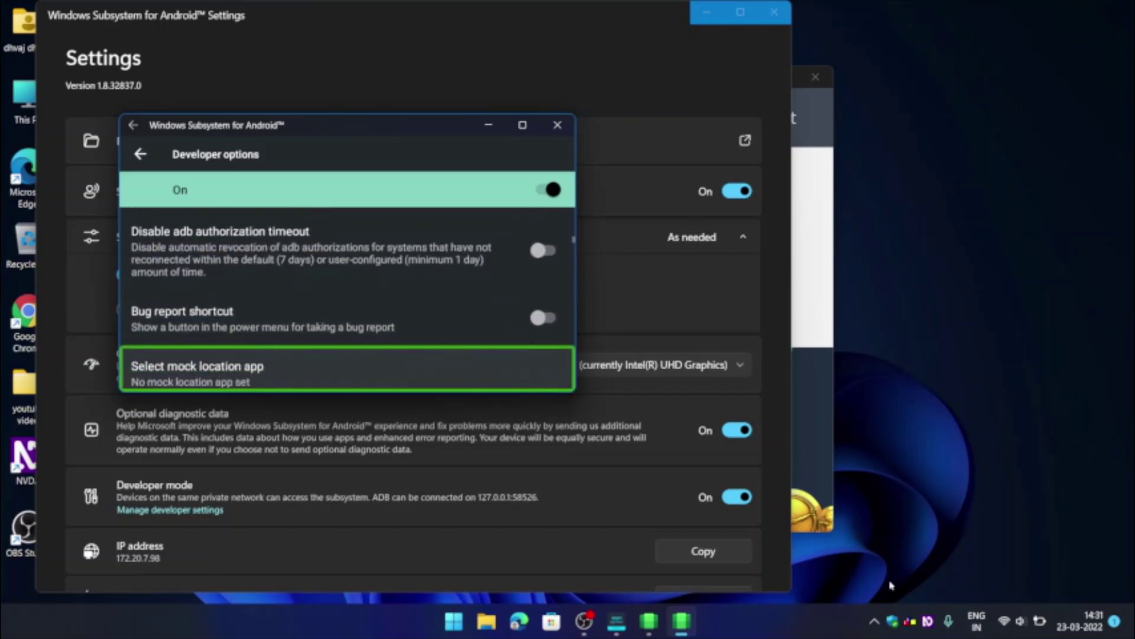
key(Down)
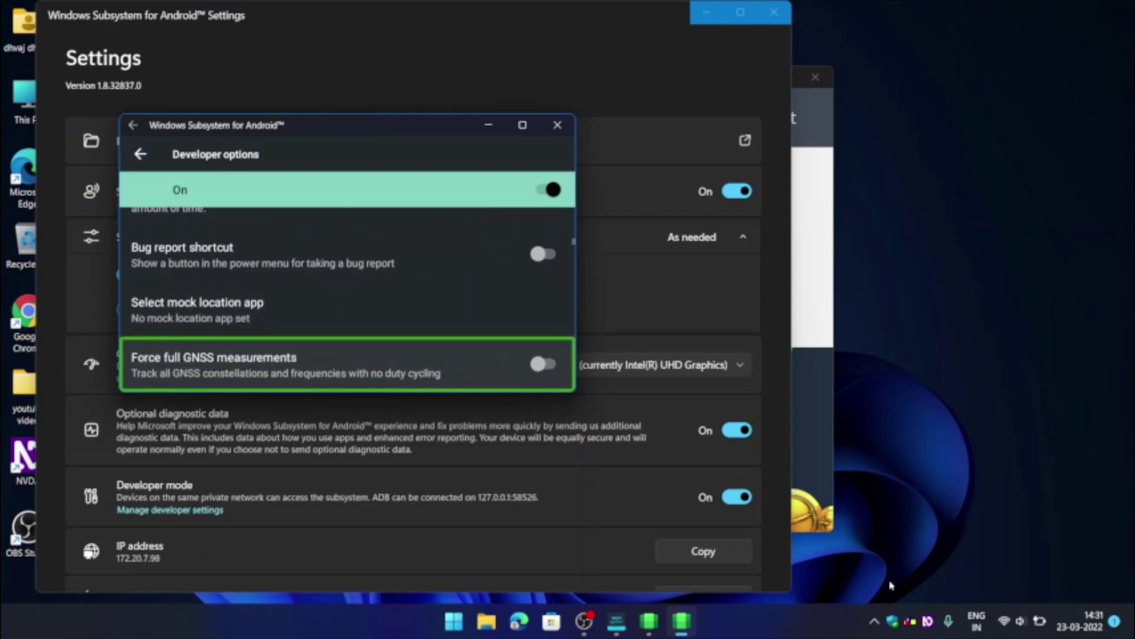
key(Down)
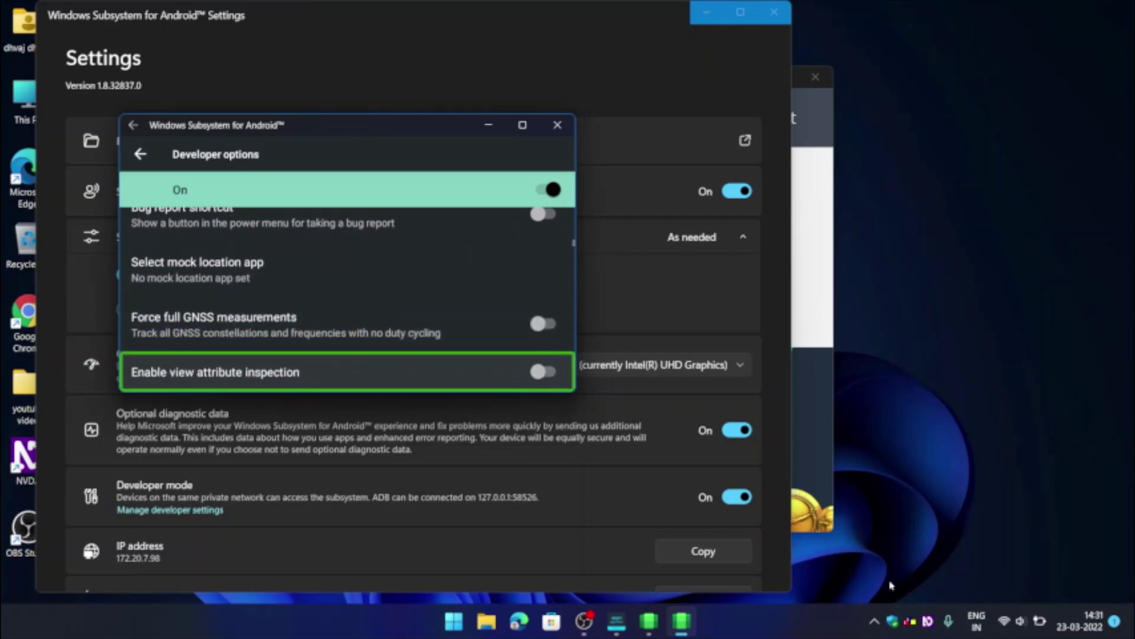
key(Down)
key(Down)
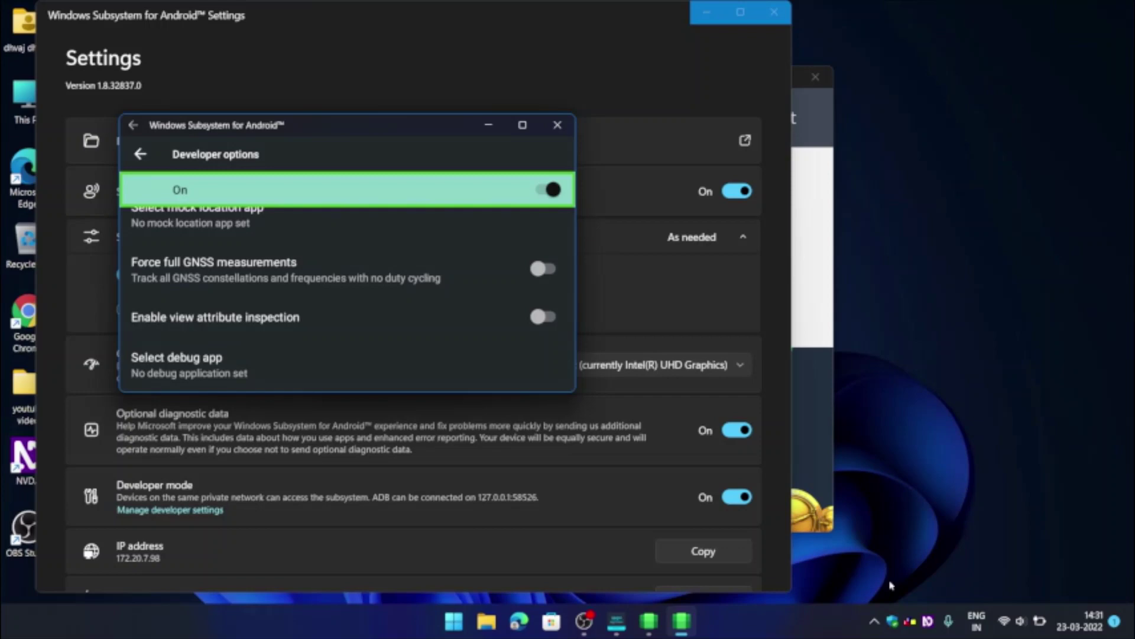
key(Down)
key(Down)
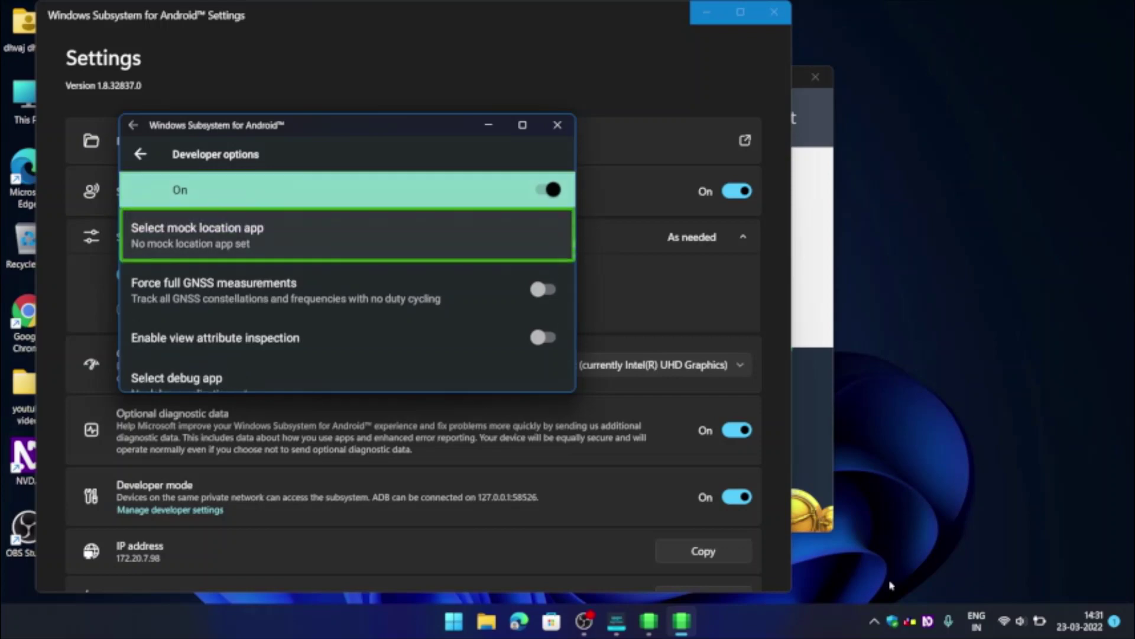
key(Down)
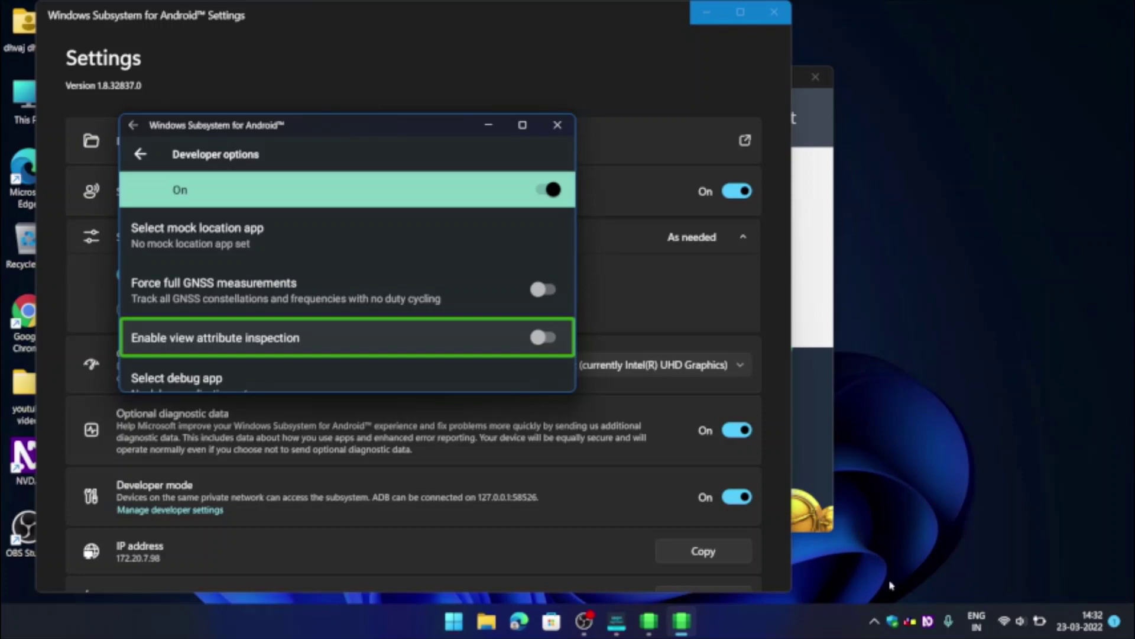
key(alt+F4)
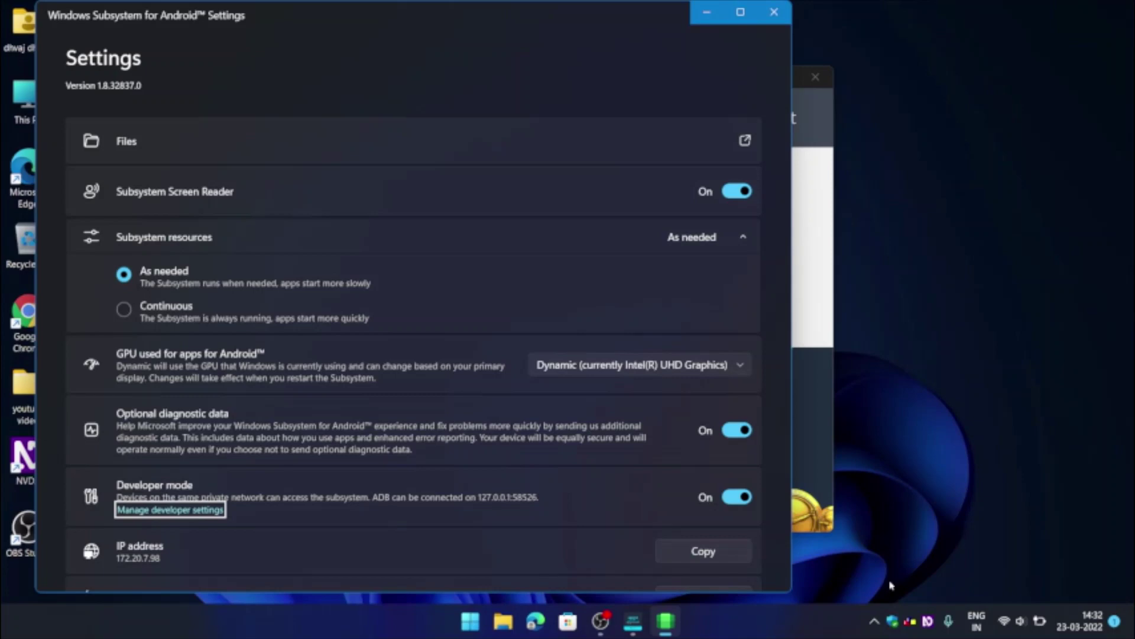
Review the subsystem settings in reverse order from Developer mode through the GPU choice, Subsystem resources and Subsystem Screen Reader to Files.
key(shift+Tab)
key(shift+Tab)
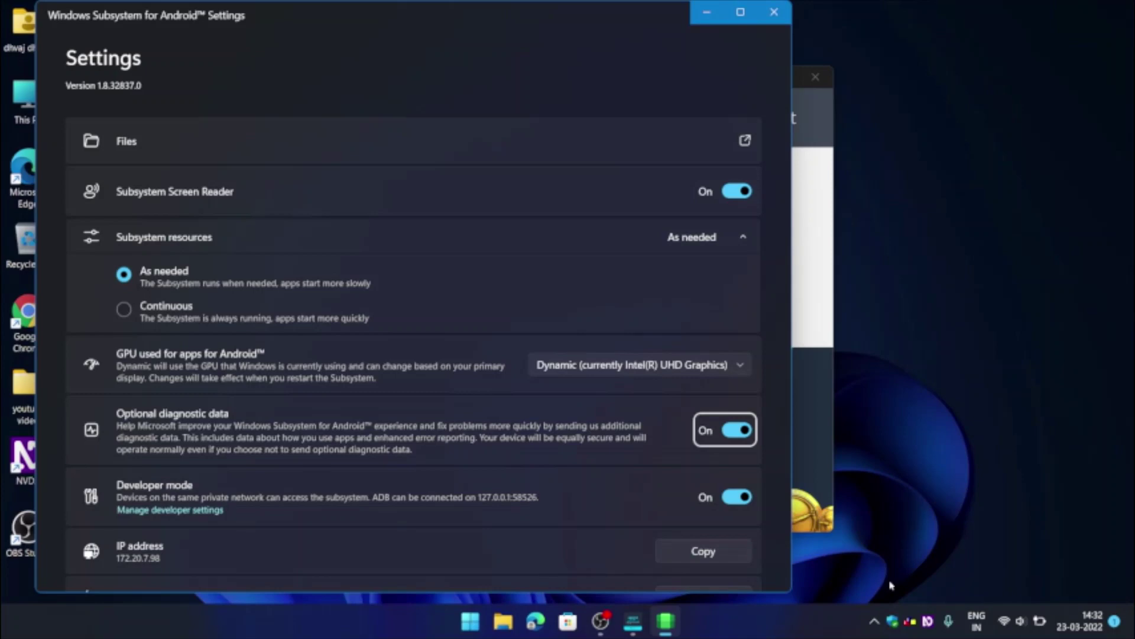
key(shift+Tab)
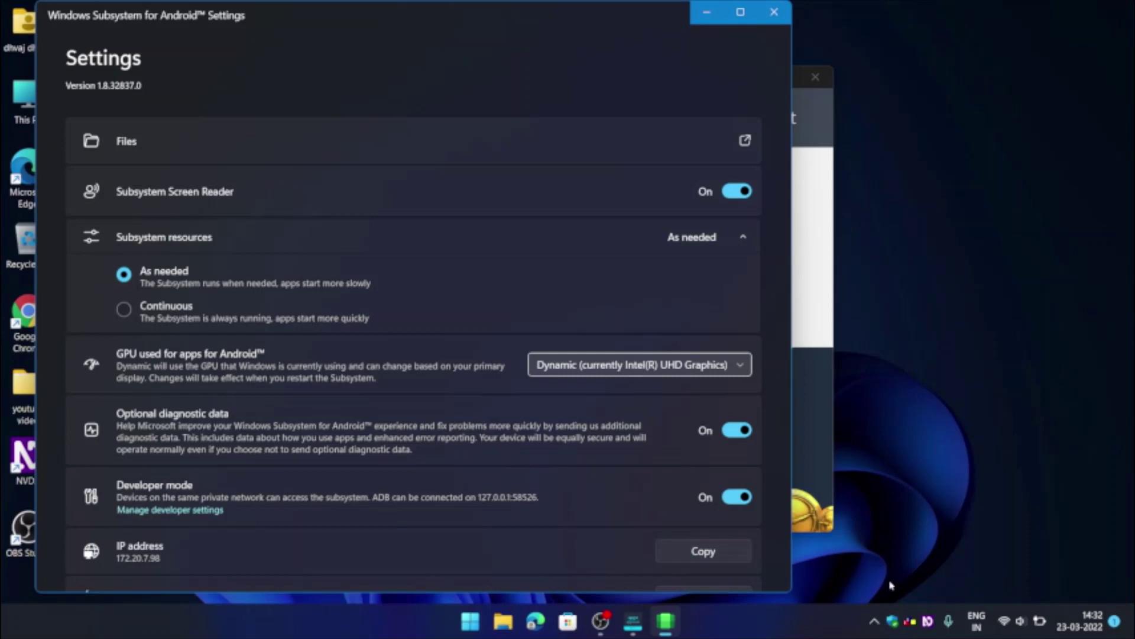
key(shift+Tab)
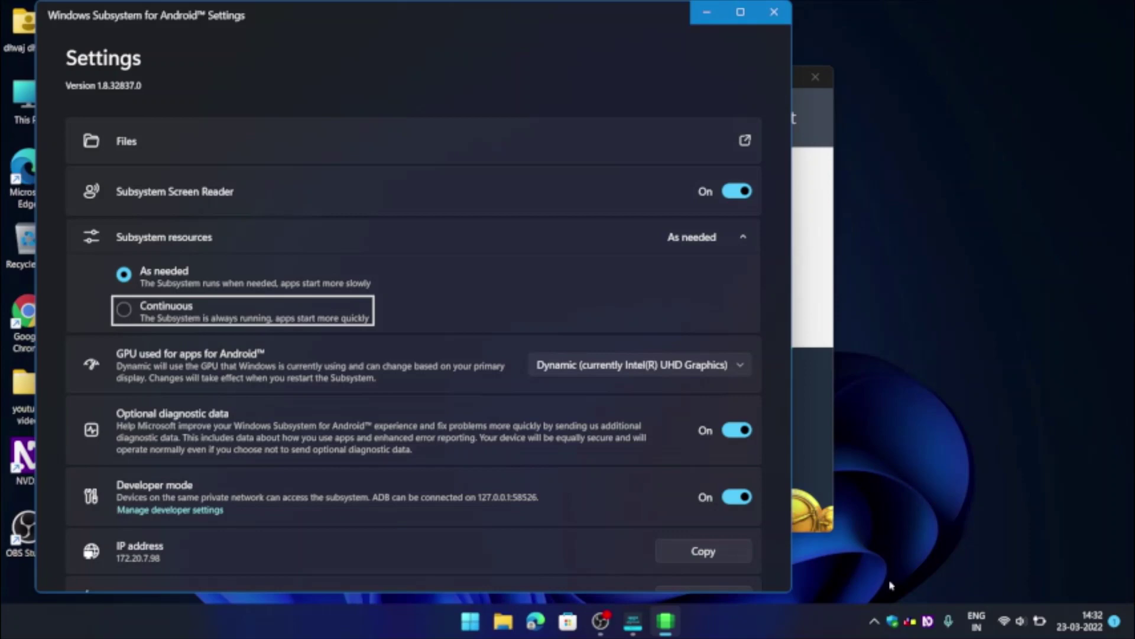
key(Up)
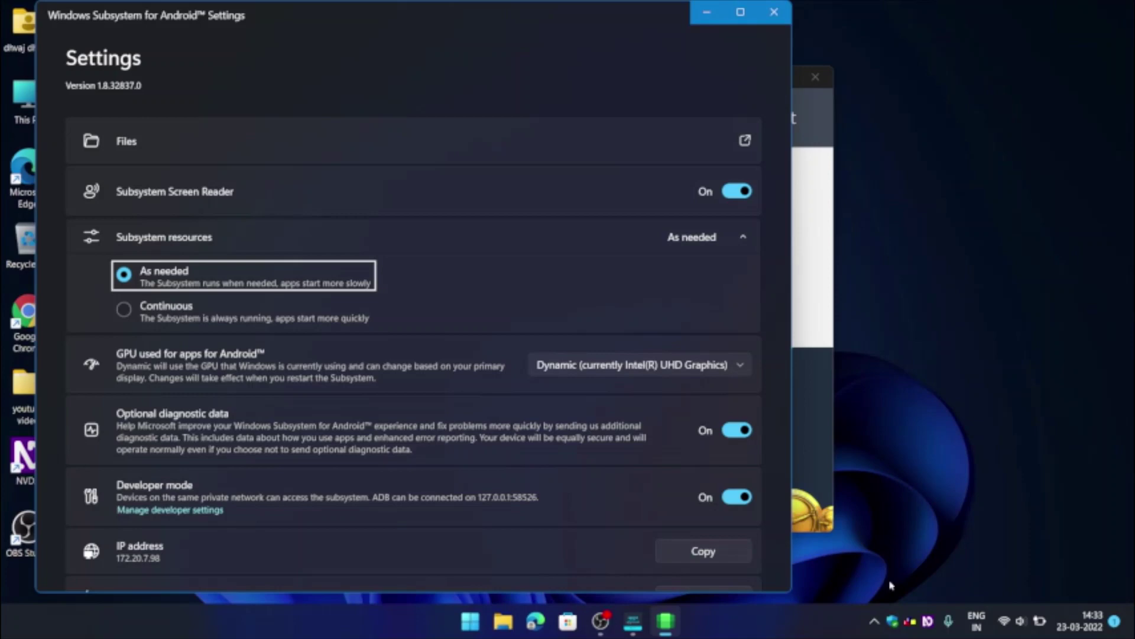
key(shift+Tab)
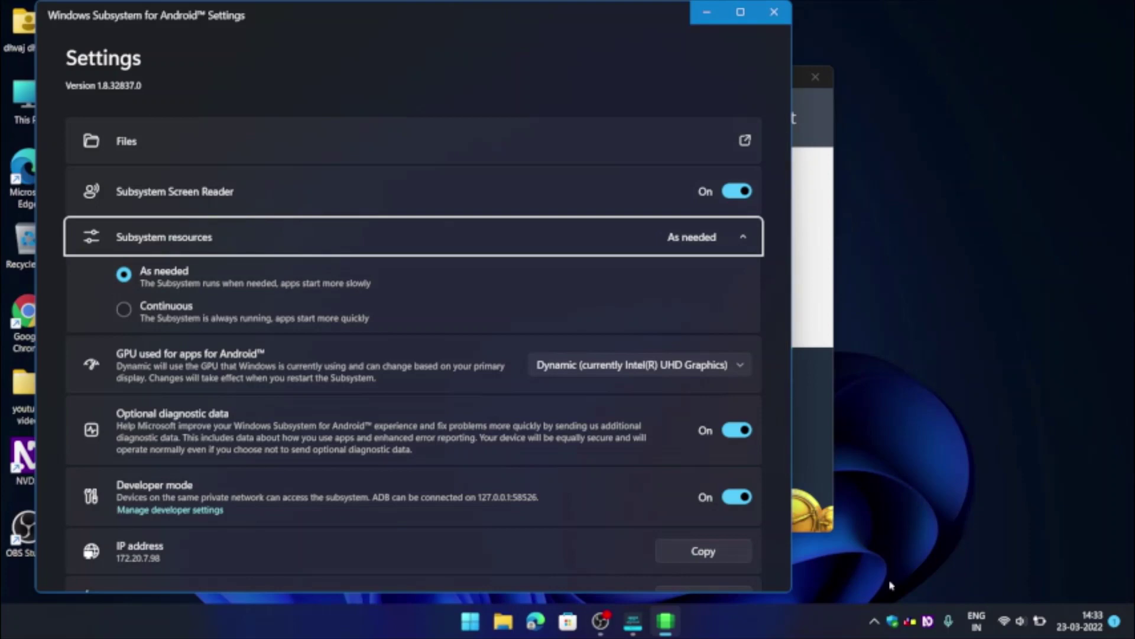
key(shift+Tab)
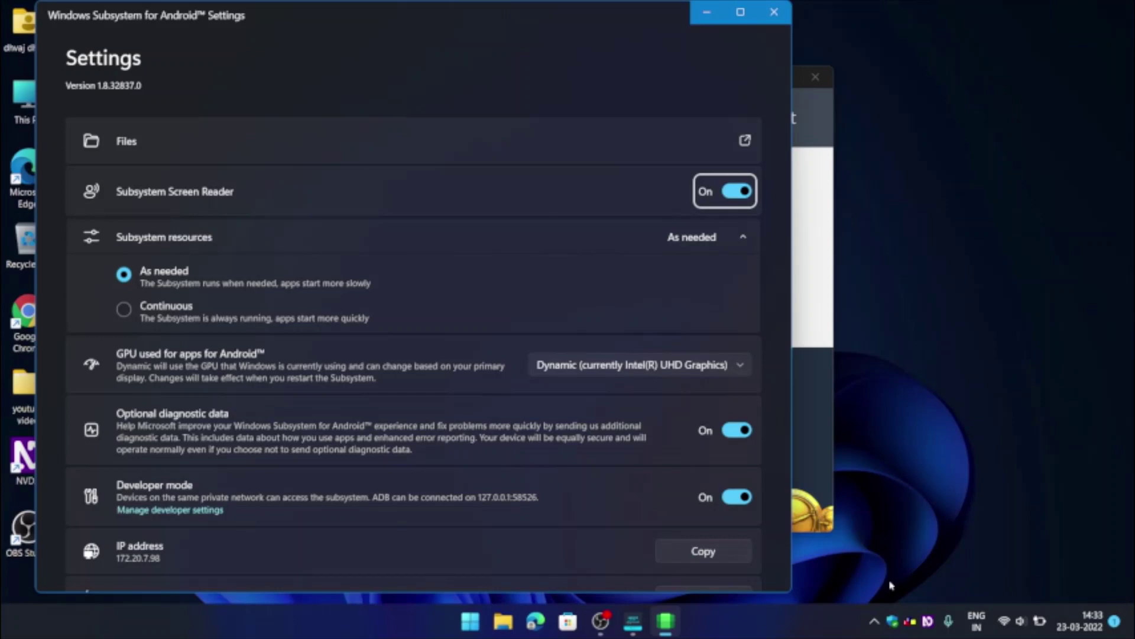
key(shift+Tab)
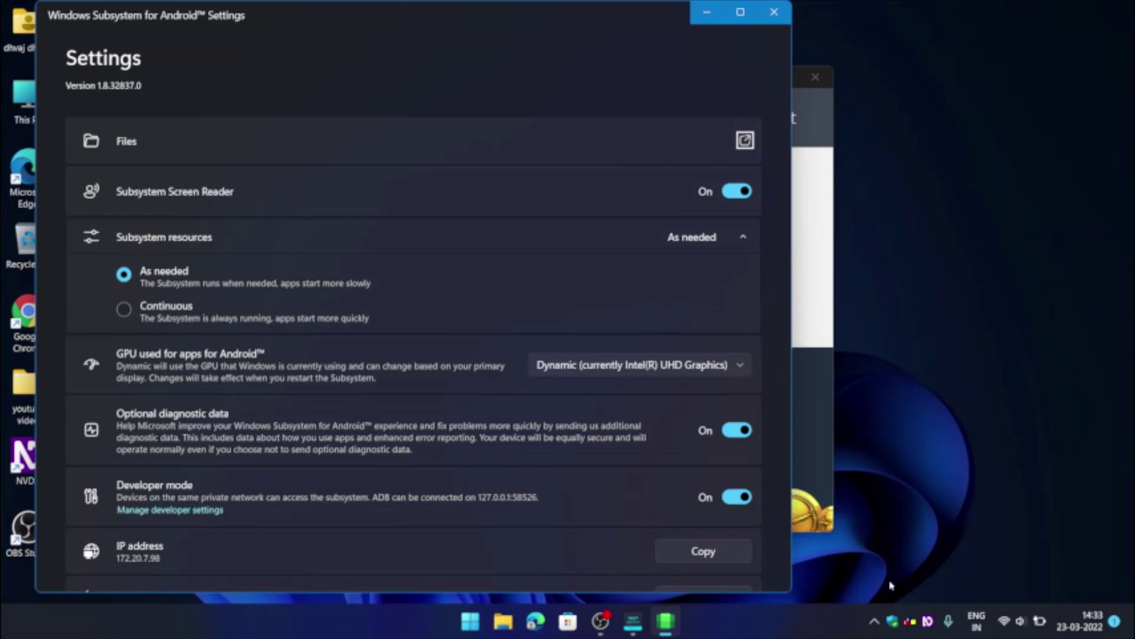
Open the subsystem's Files and examine the Downloads view's category filters, view toggle, file area, and header controls with the screen reader.
key(Return)
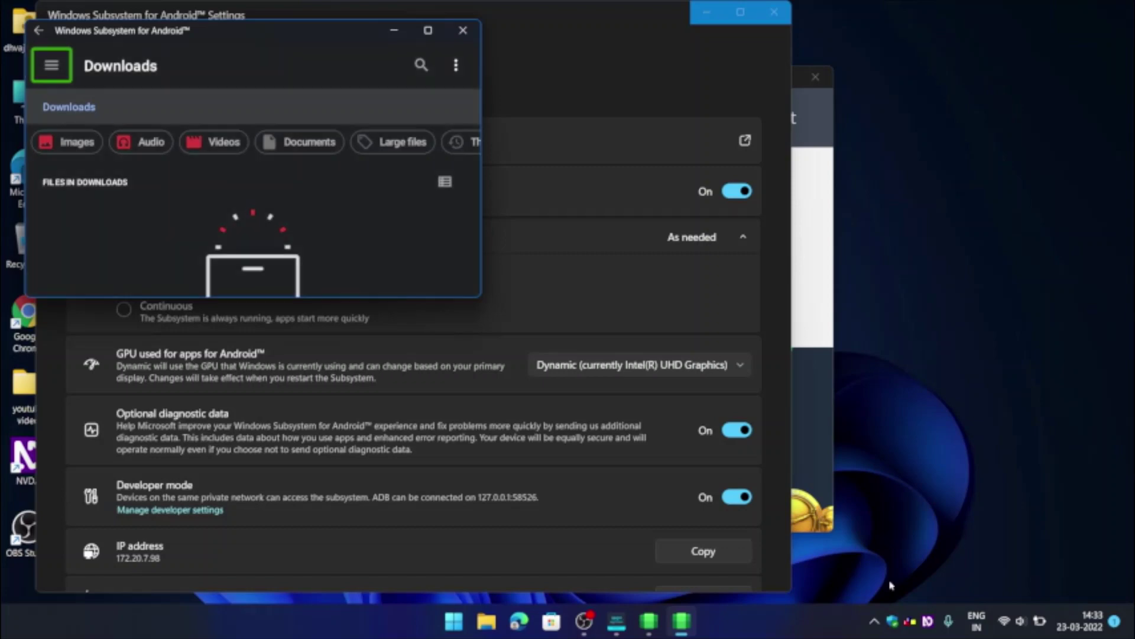
key(Tab)
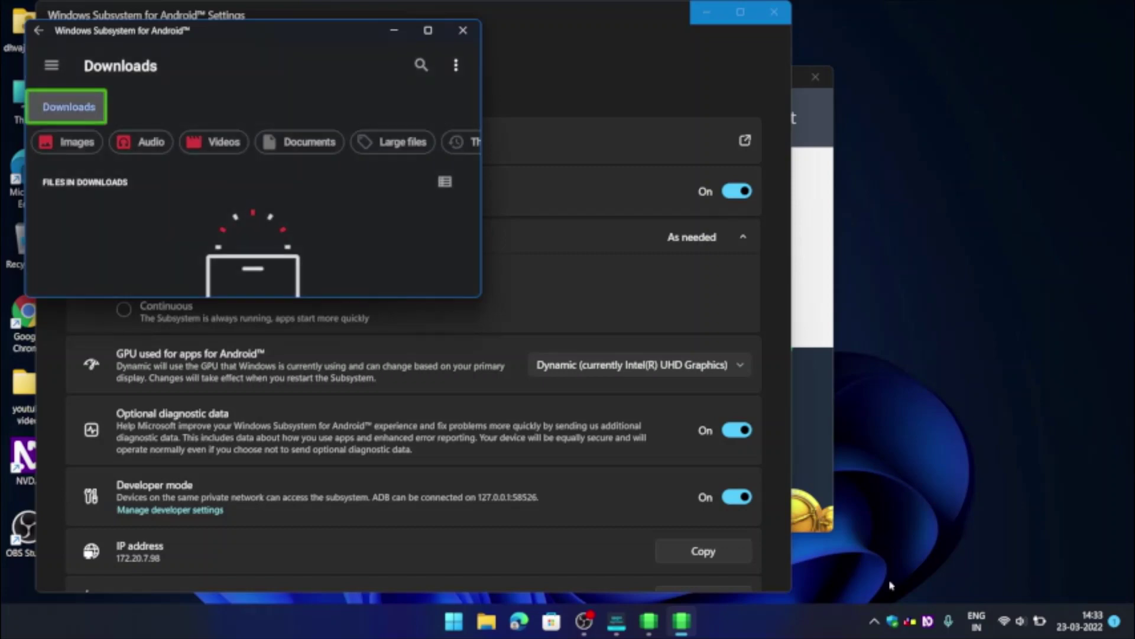
key(Tab)
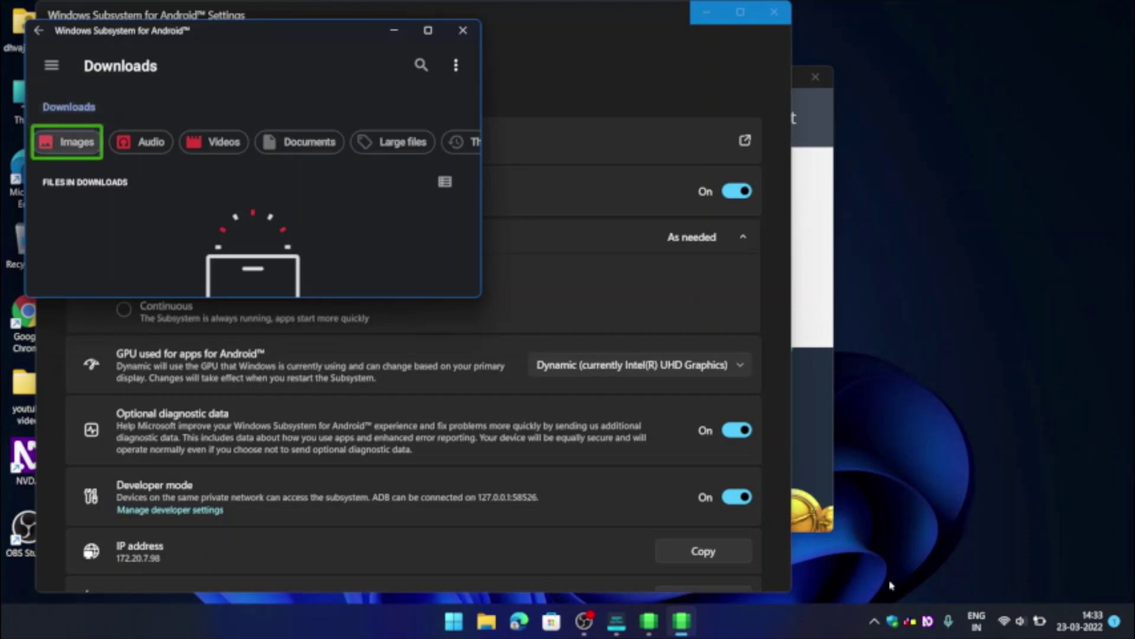
key(Tab)
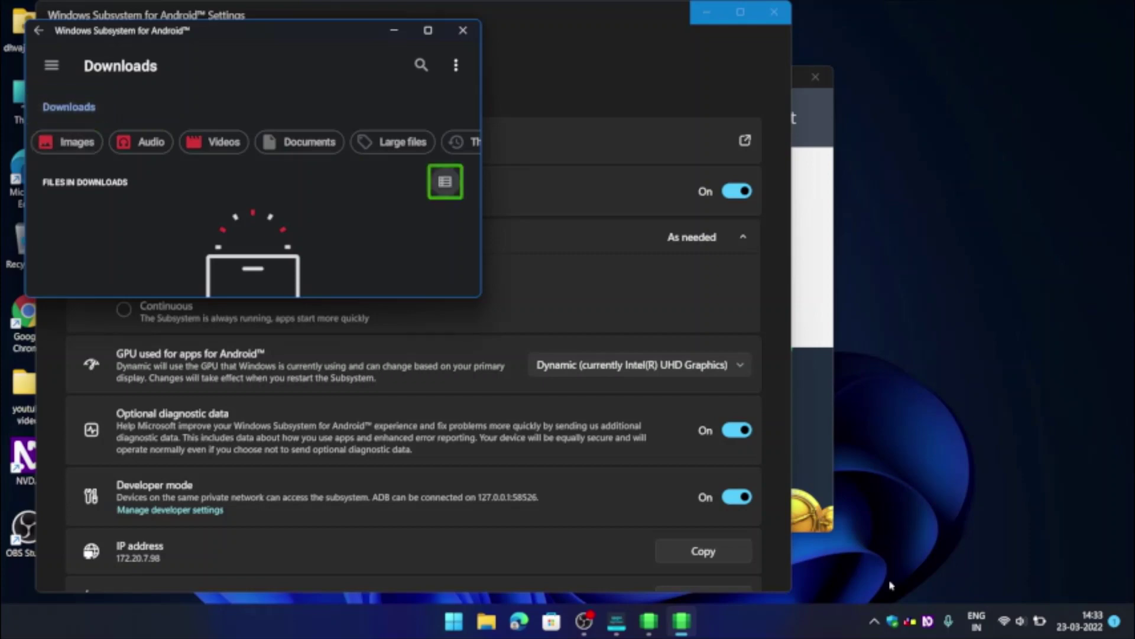
key(Tab)
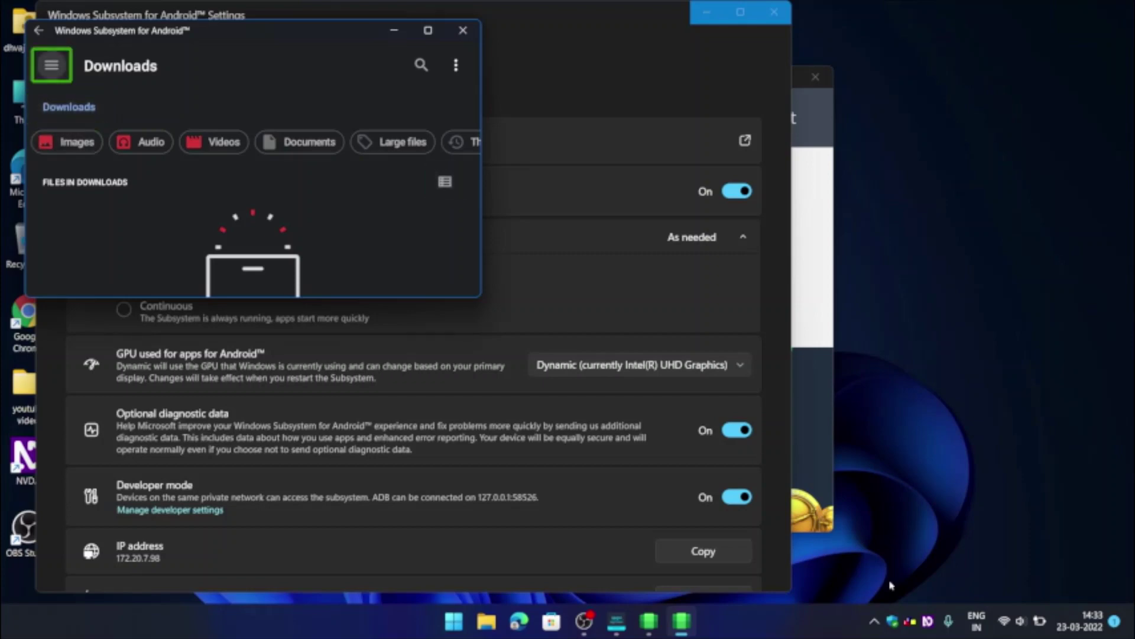
key(Tab)
key(Tab)
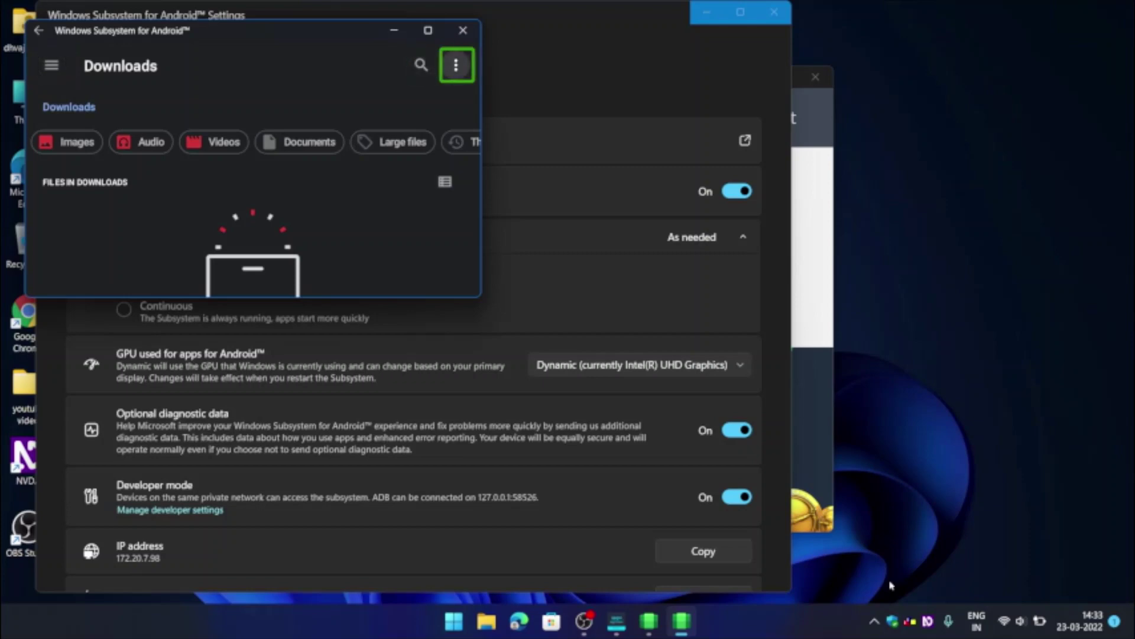
key(Tab)
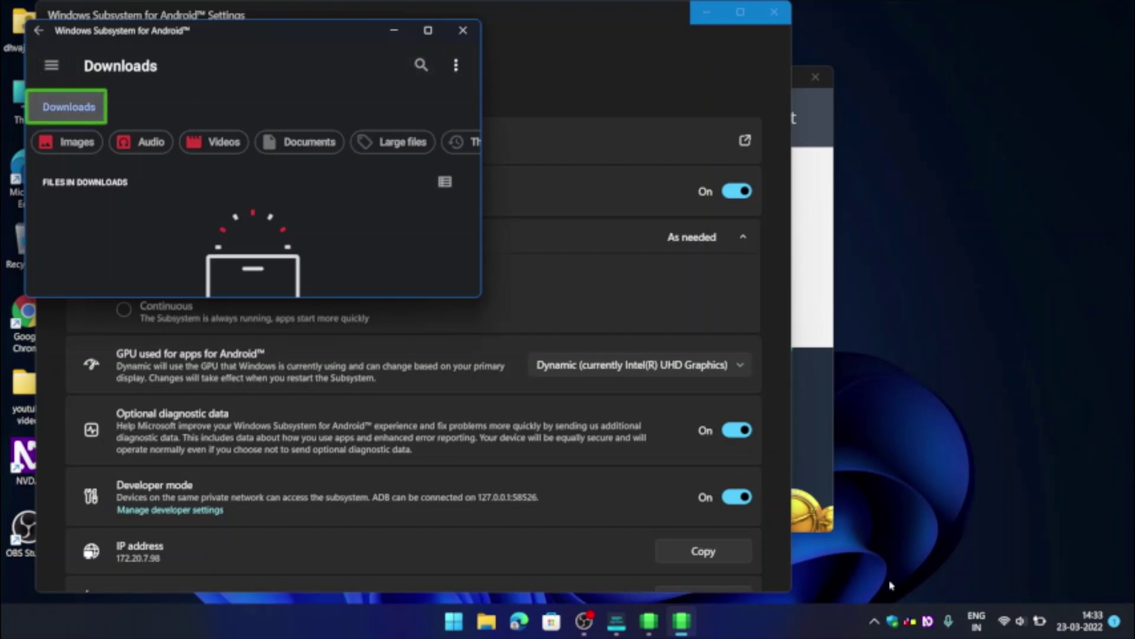
key(Tab)
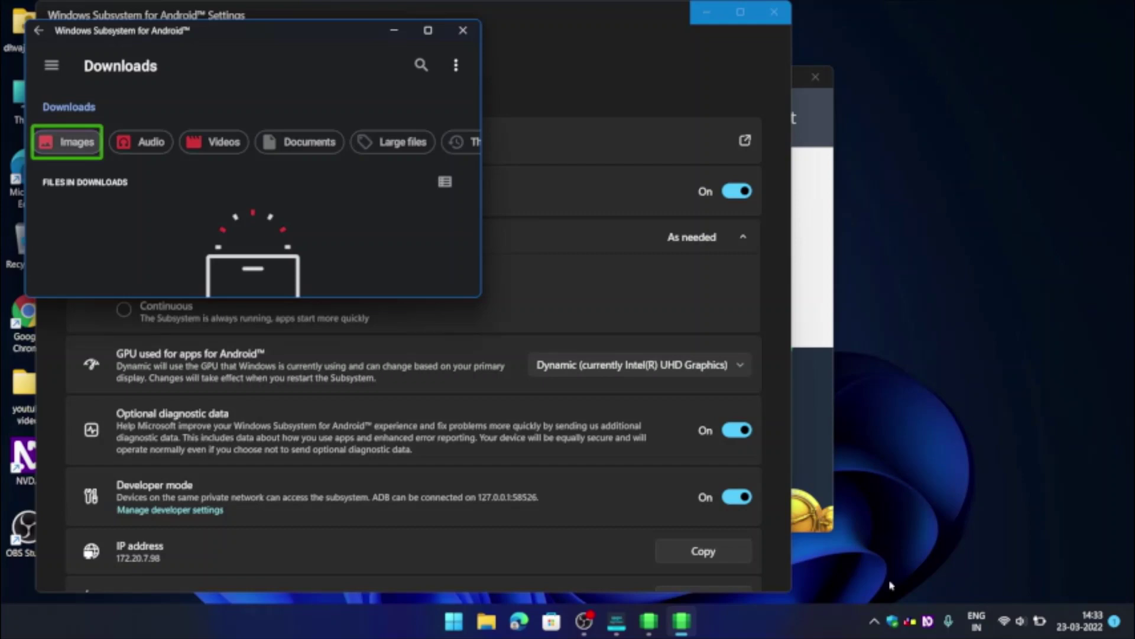
key(Tab)
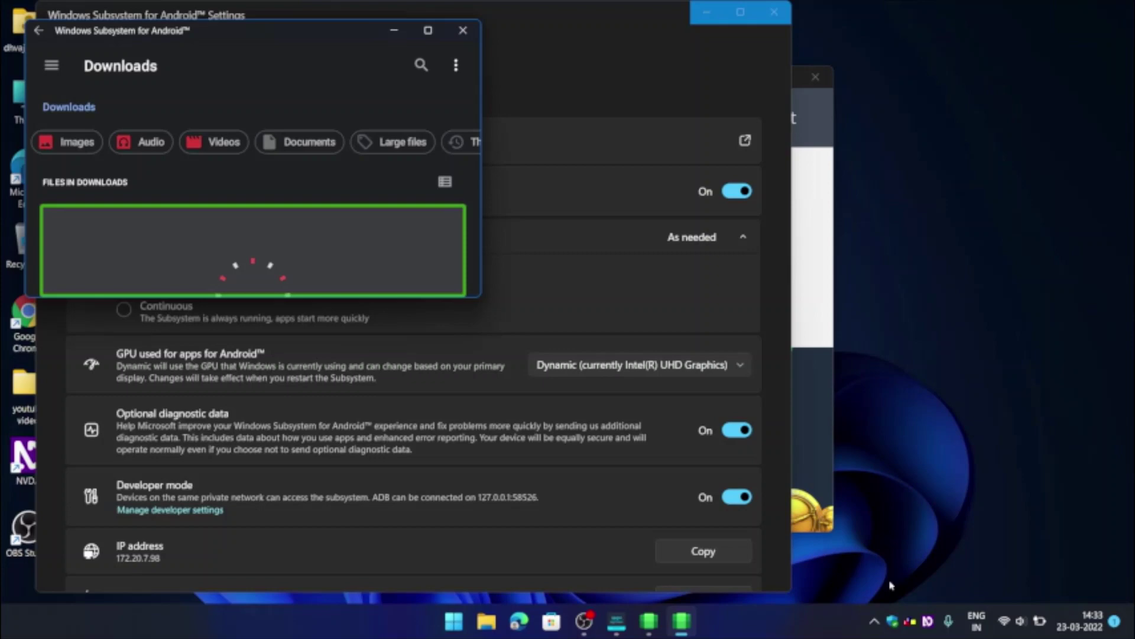
key(Tab)
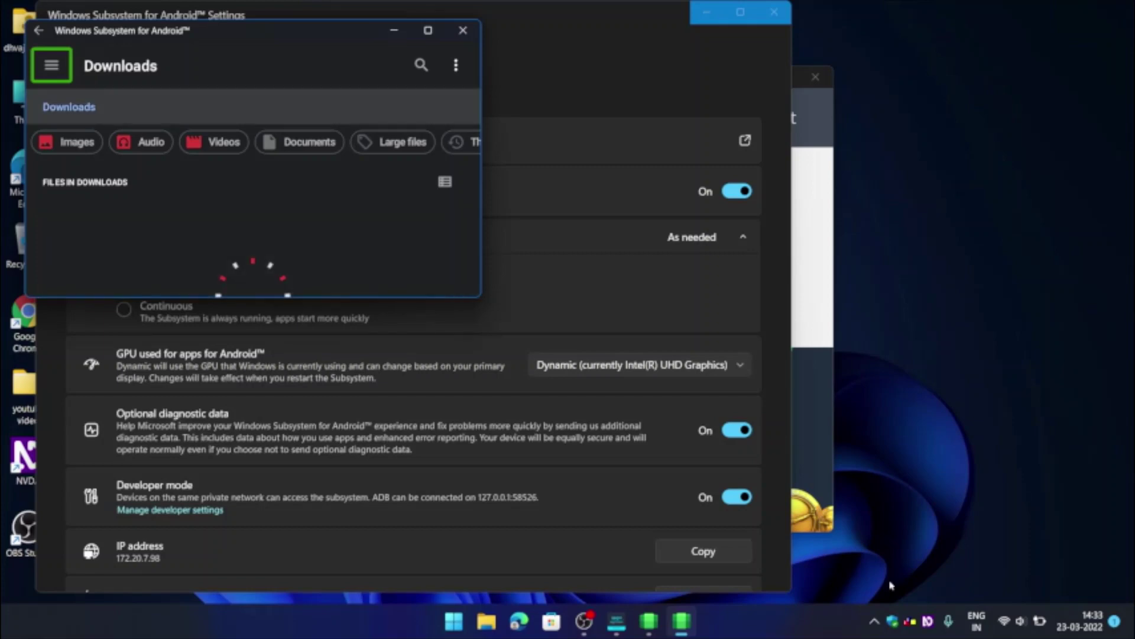
key(Tab)
key(Tab)
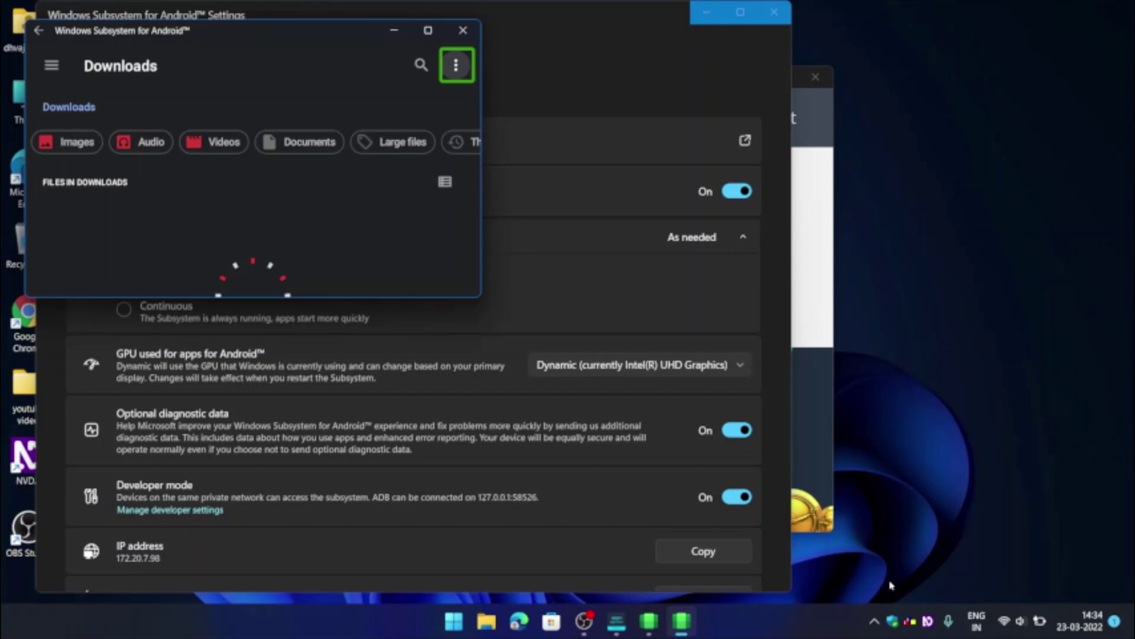
Close the Downloads window and the Windows Subsystem for Android Settings to return to the Amazon Appstore.
key(alt+F4)
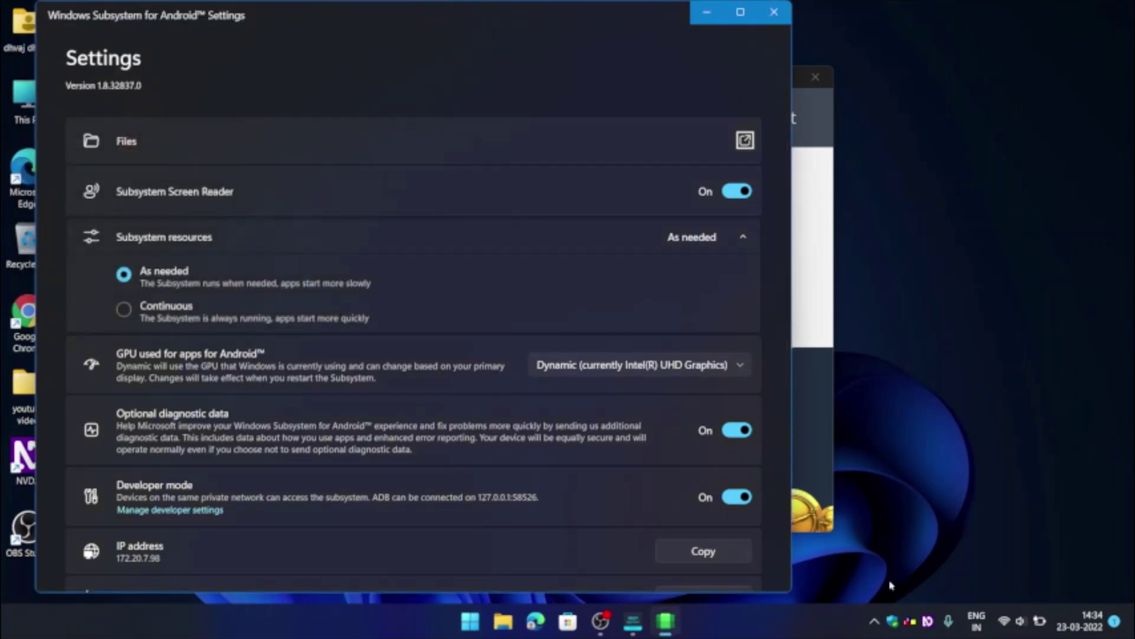
key(alt+F4)
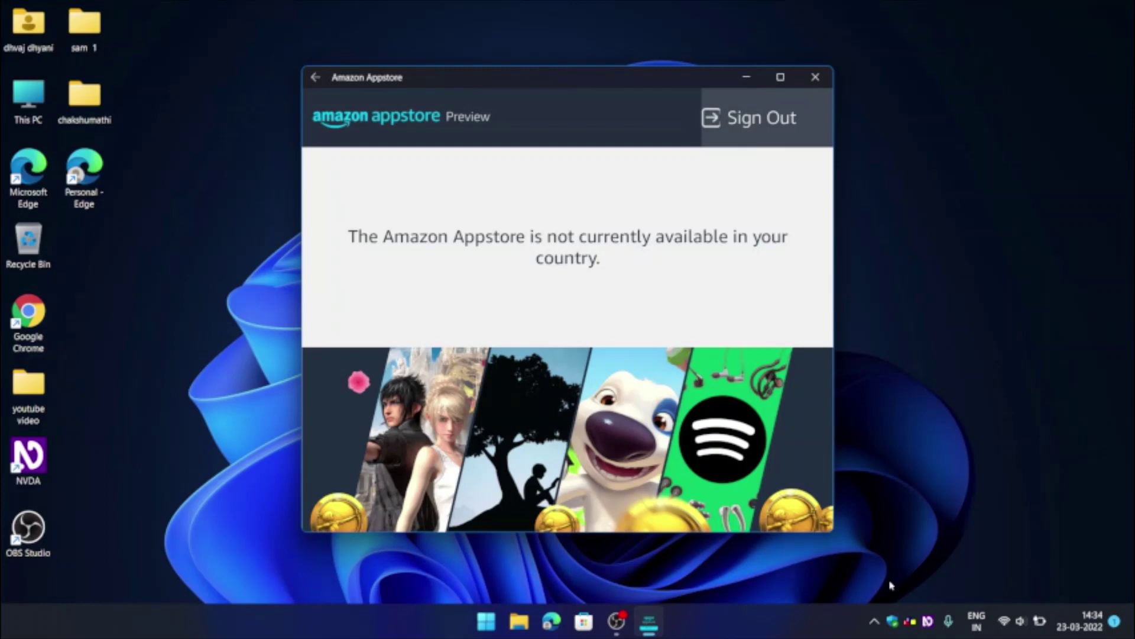